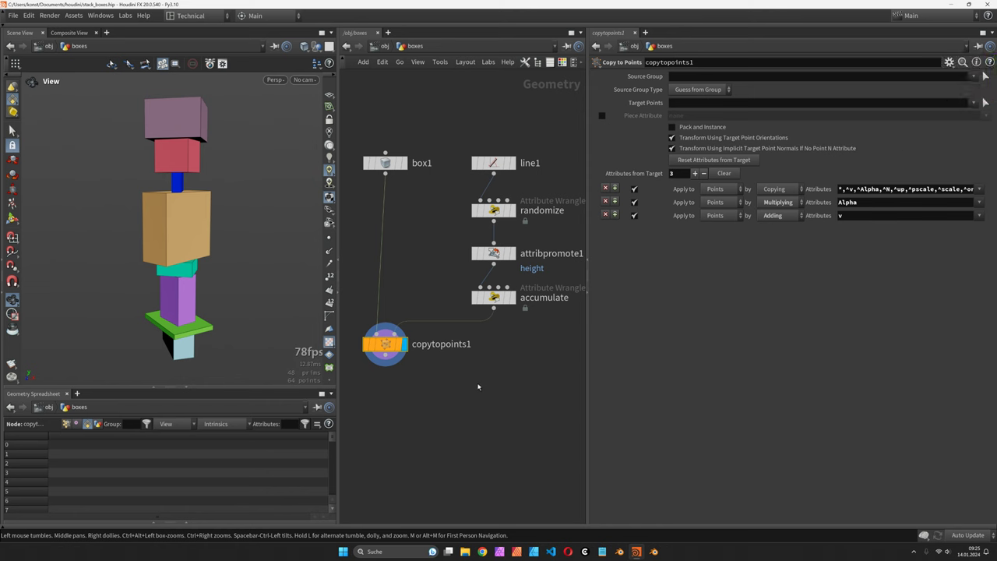
- Delete the existing boxes object at the object level and add a new Box geometry object to the empty network
drag(210, 250, 233, 251)
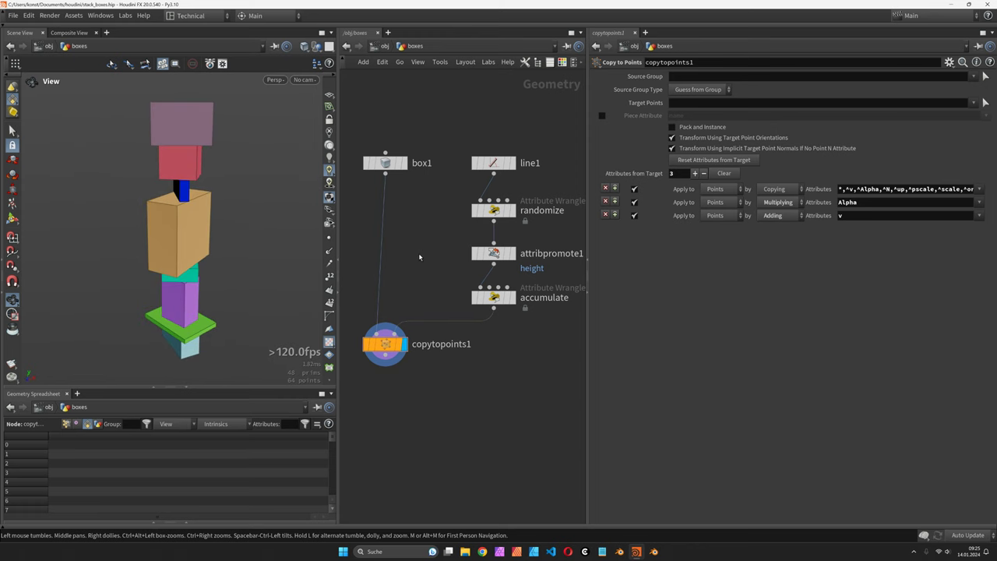
key(u)
key(Delete)
key(Tab)
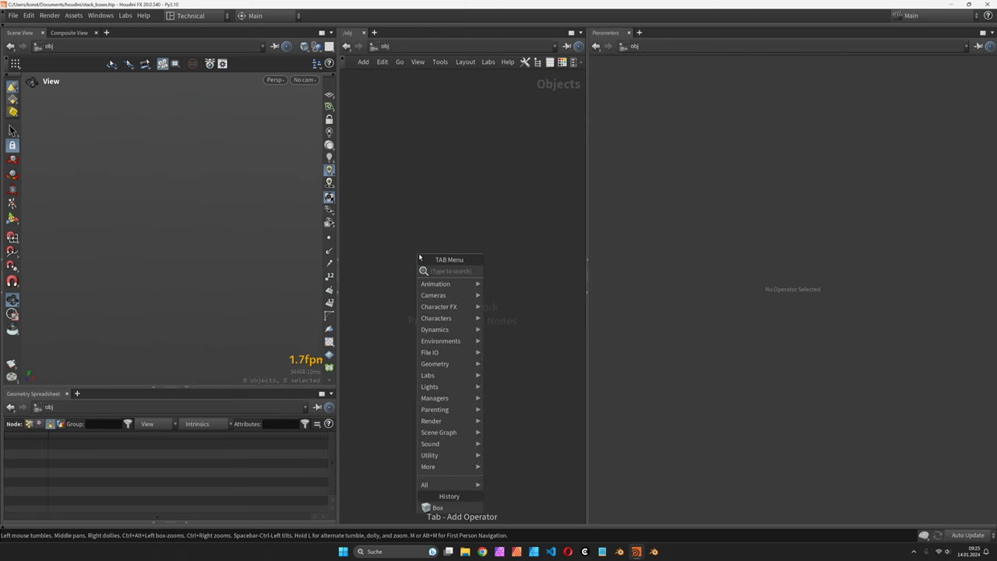
text(box)
key(Return)
click(418, 253)
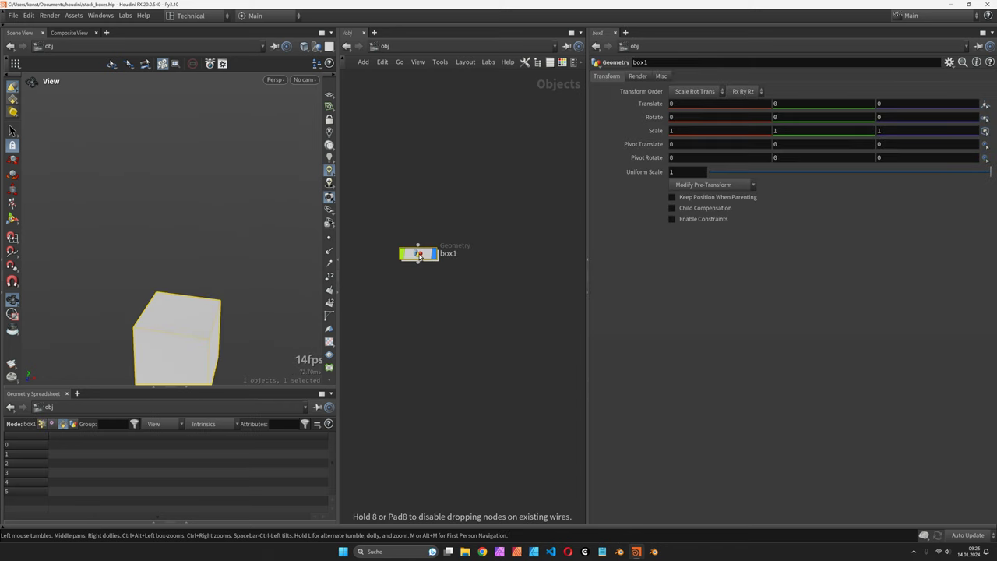
- Enter the new box object and set the box's vertical center (Y) to 0.5
key(Return)
key(h)
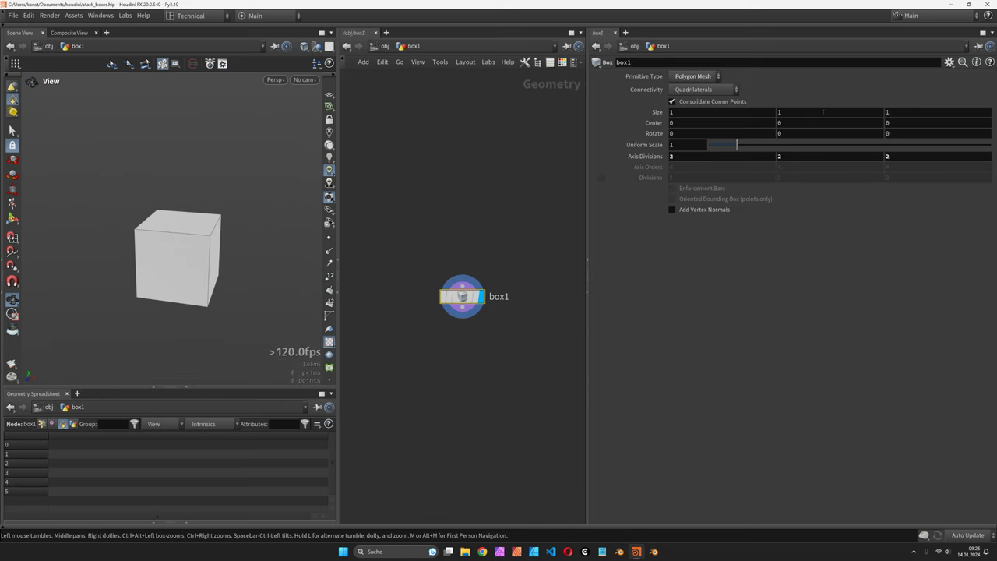
click(810, 126)
text(.5)
key(Return)
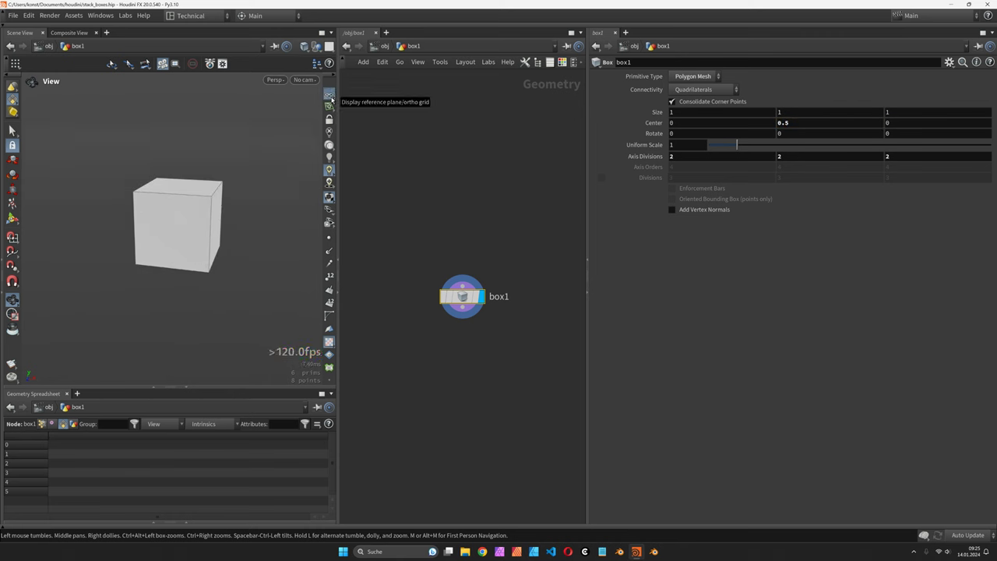
- Move the box node up and place a Copy to Points node below it, wired to its output
drag(462, 296, 395, 201)
key(Tab)
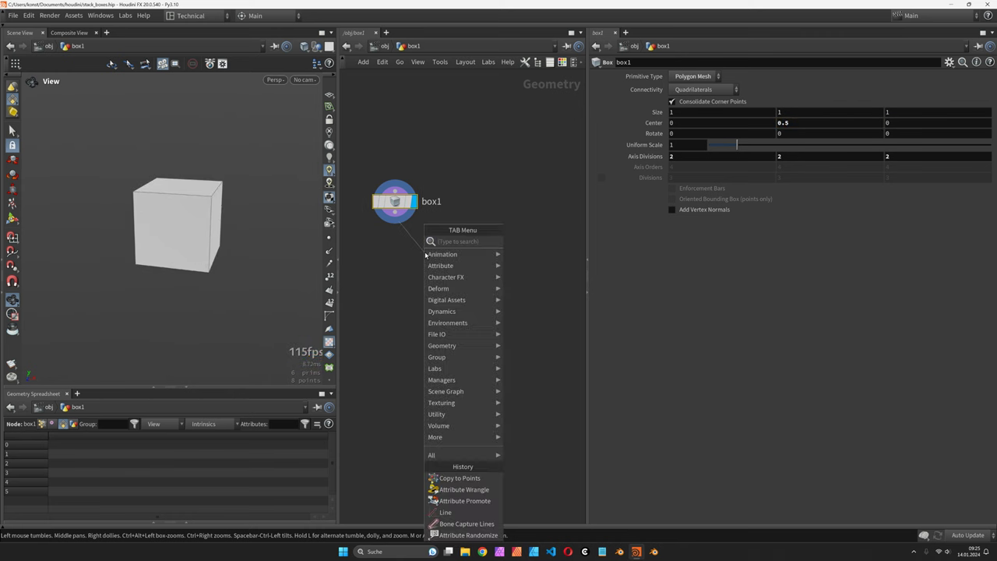
text(ctop)
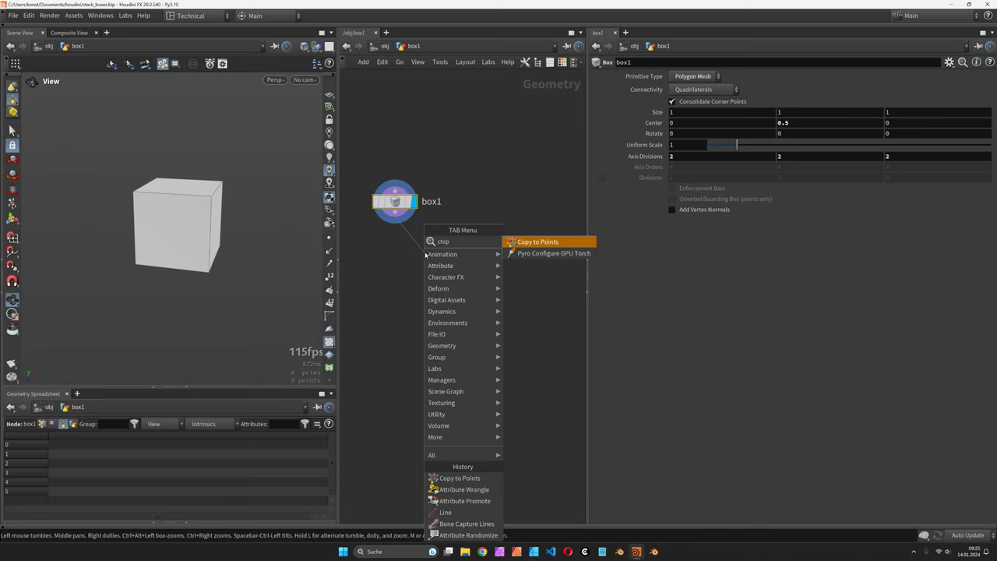
key(Return)
click(427, 263)
- Add a Line node beside the box node
key(Tab)
text(l)
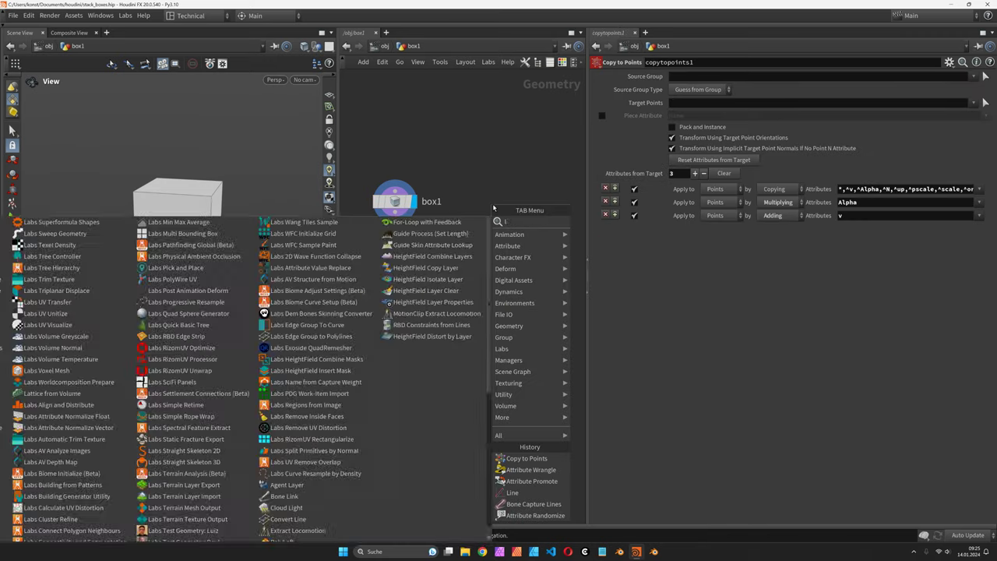
text(ine)
key(Return)
click(492, 203)
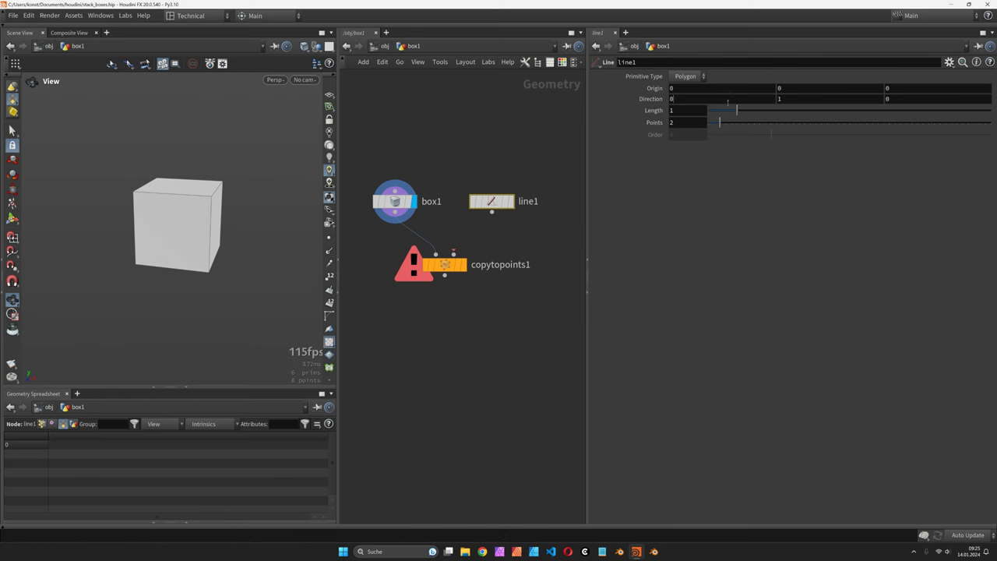
- Set the line's direction to 1, 0, 0, its length to 10 and its number of points to 8
click(701, 98)
text(1)
key(Tab)
text(0)
key(Return)
click(698, 110)
text(10)
key(Tab)
text(8)
key(Return)
- Connect the line to the second input of copytopoints1, display its result and move the node directly below box1
mouse_move(481, 218)
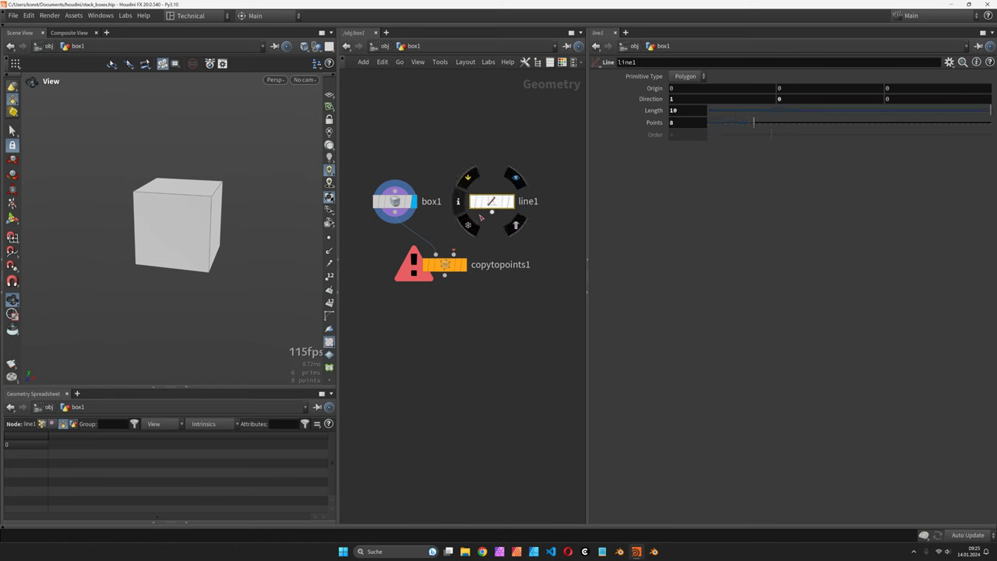
drag(491, 211, 453, 253)
click(463, 264)
scroll(154, 248, down, 2)
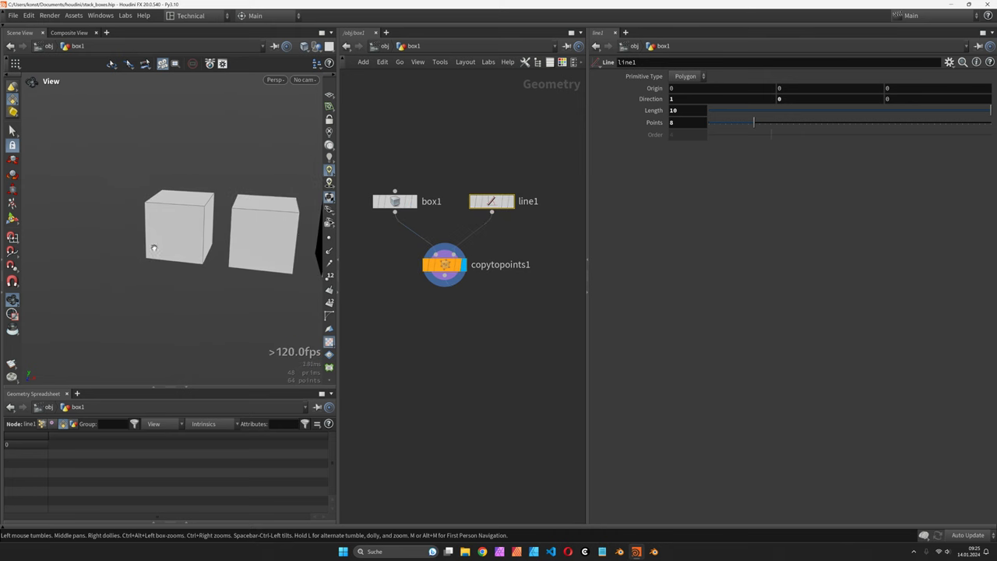
scroll(148, 243, down, 4)
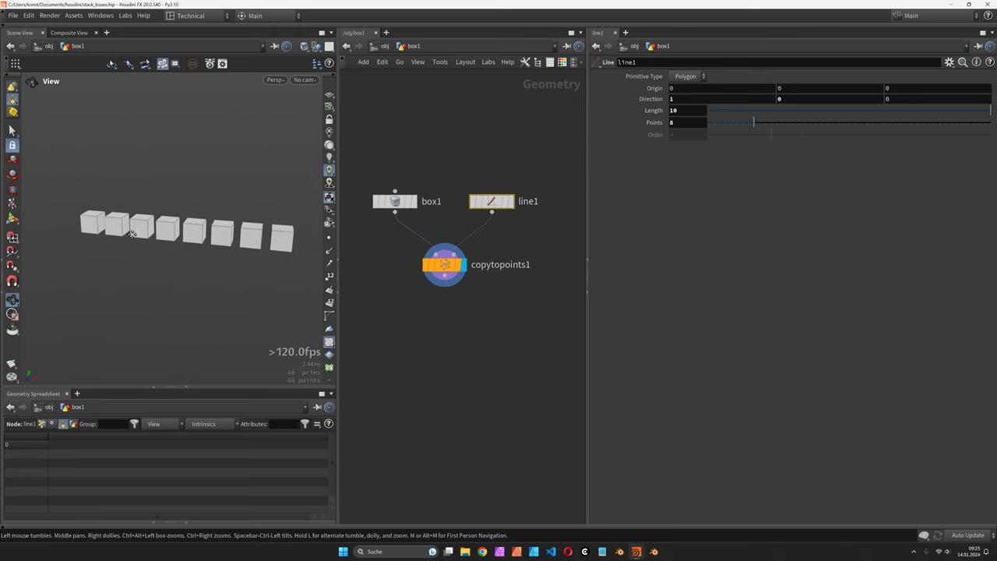
scroll(133, 233, up, 2)
drag(444, 265, 395, 311)
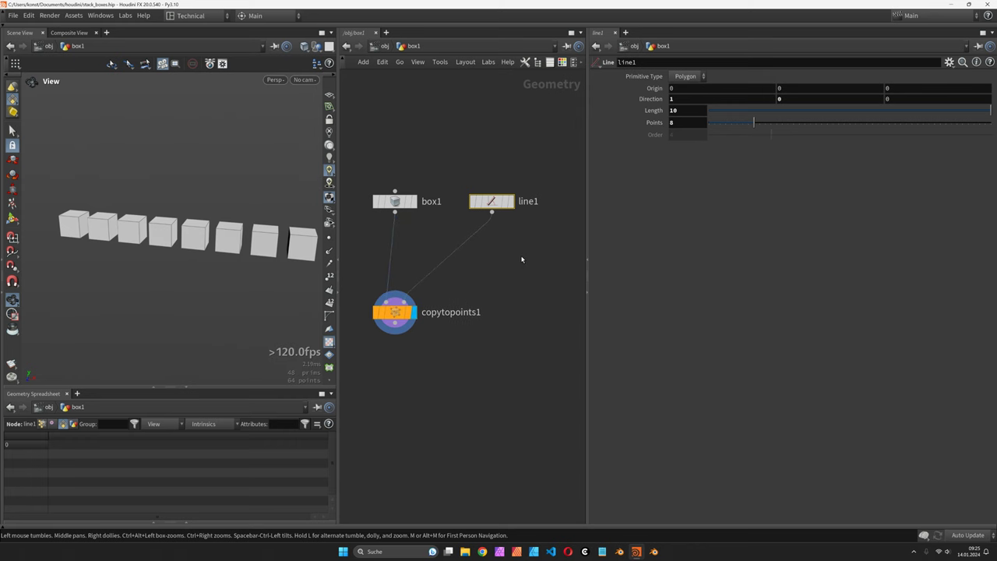
- Add an Attribute Wrangle node and insert it on the wire between line1 and copytopoints1
key(Tab)
text(wrangle)
key(Return)
click(523, 255)
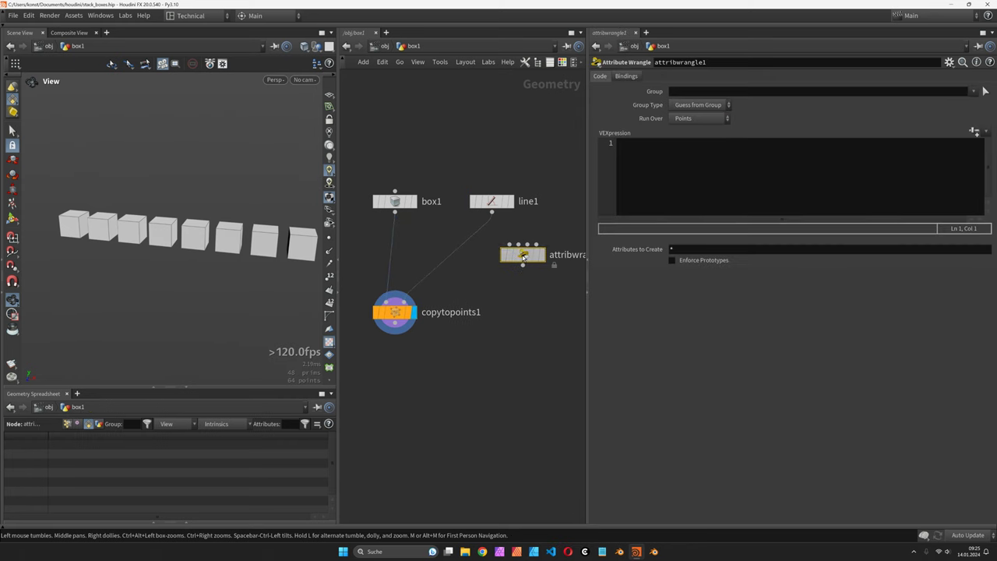
drag(522, 255, 491, 245)
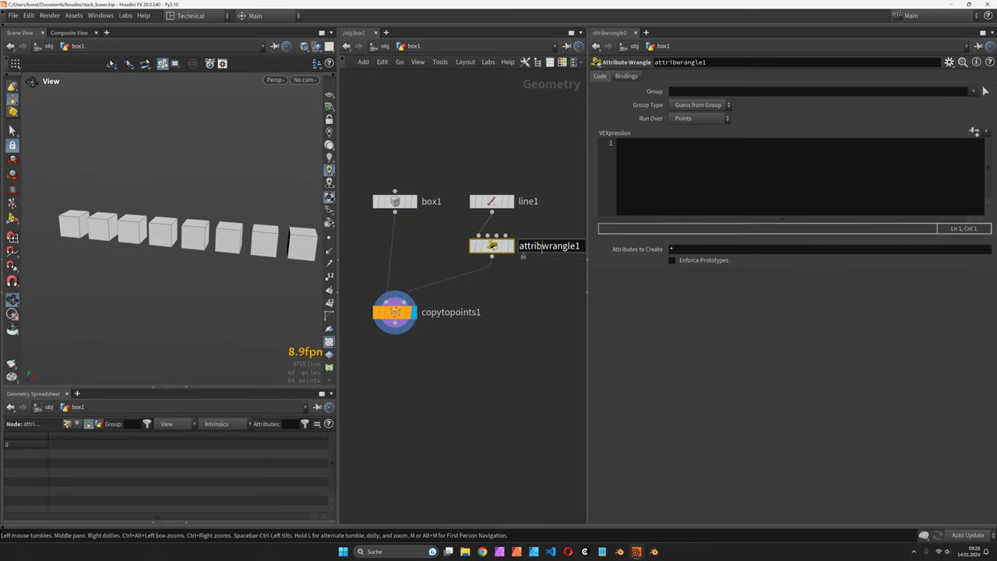
- Rename the attribute wrangle node as randomize
double_click(541, 246)
key(BackSpace)
text(randomize)
key(Return)
- Give each point a random scale in the randomize wrangle with the code v@scale = rand(i@ptnum, 23);
click(667, 196)
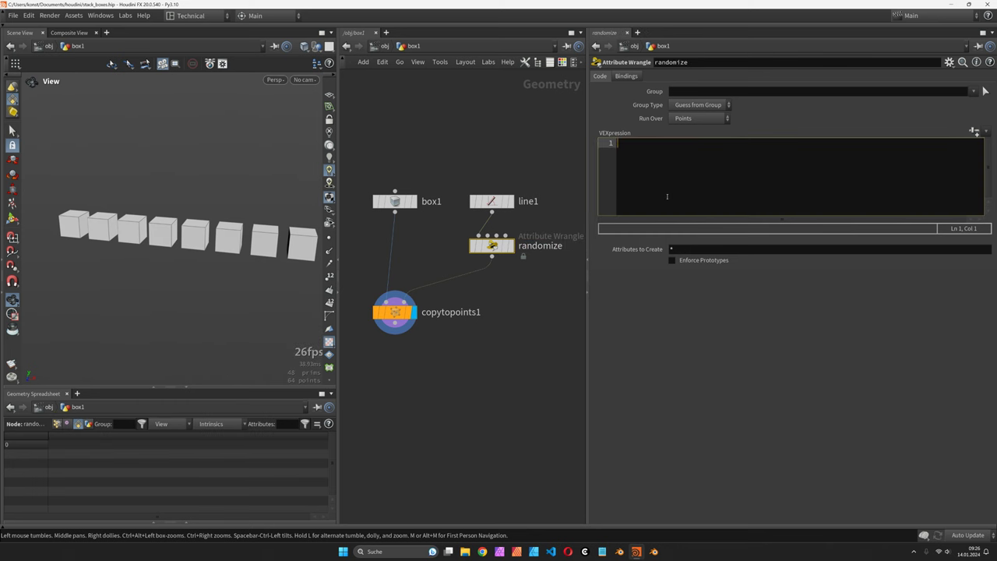
text(v@scale )
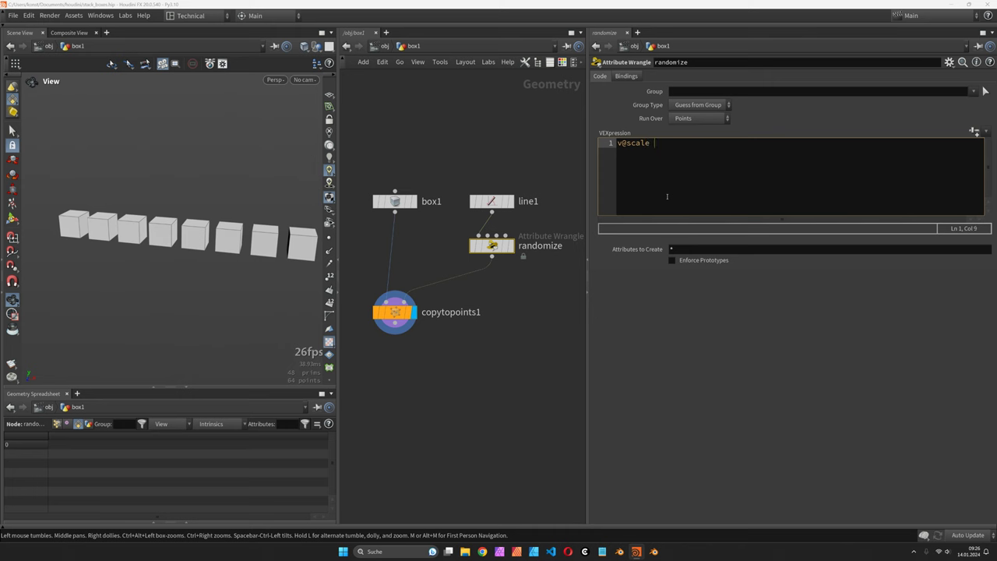
text(= rand(1)
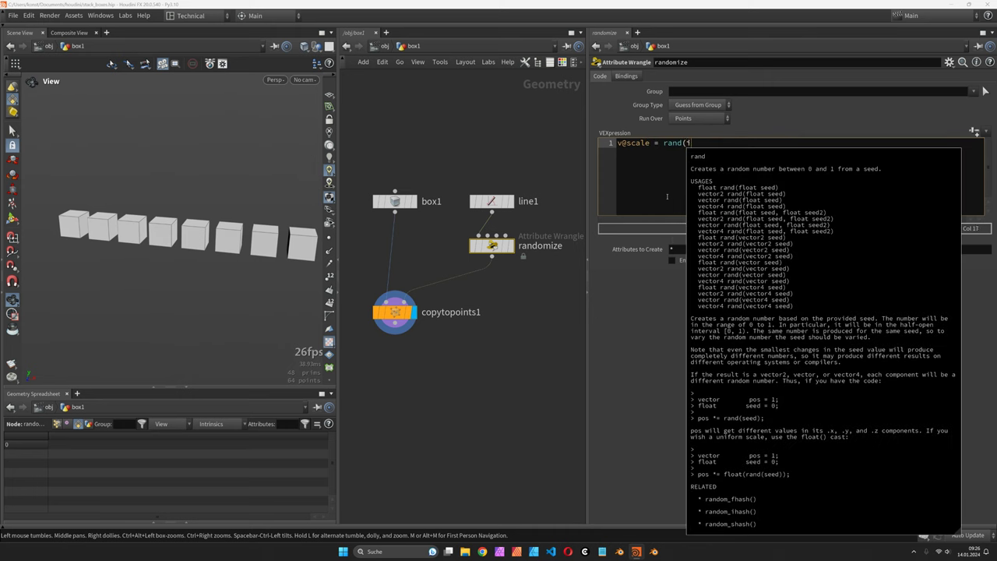
text(@ptnum, 2)
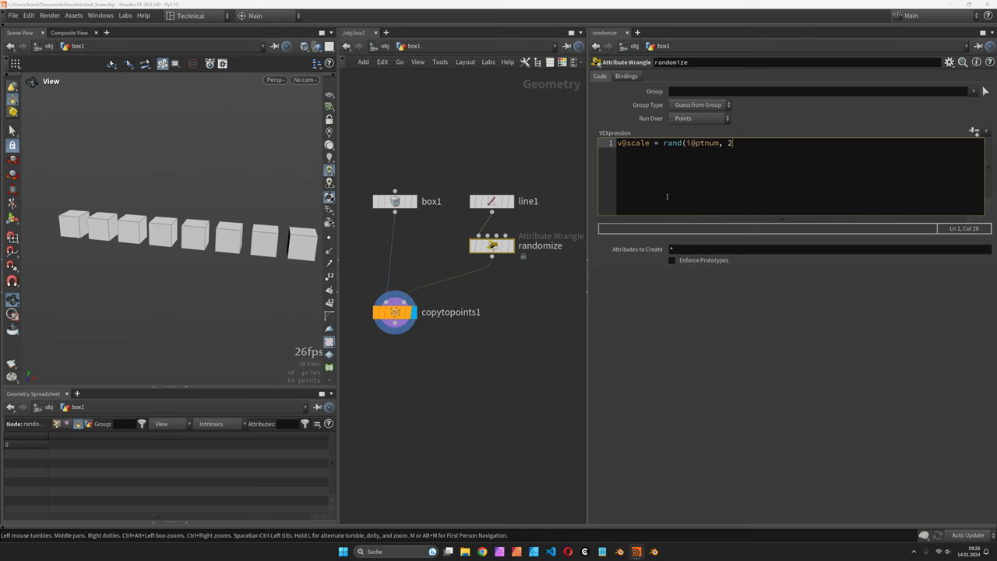
text(3);)
- Duplicate the scale line and change the copy into a random color: v@Cd = rand(i@ptnum, 45);
key(ctrl+a)
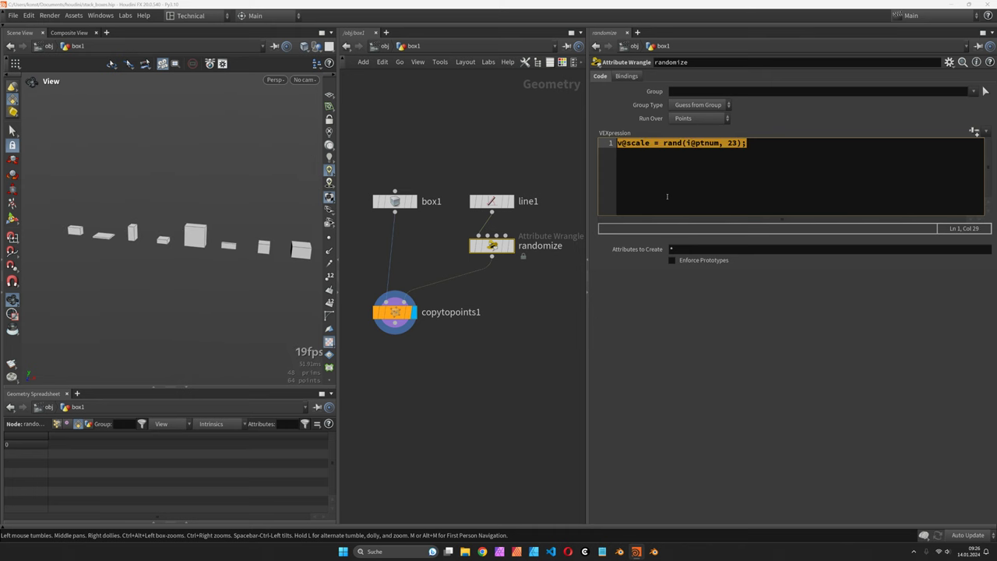
key(ctrl+c)
key(End)
key(Return)
key(ctrl+v)
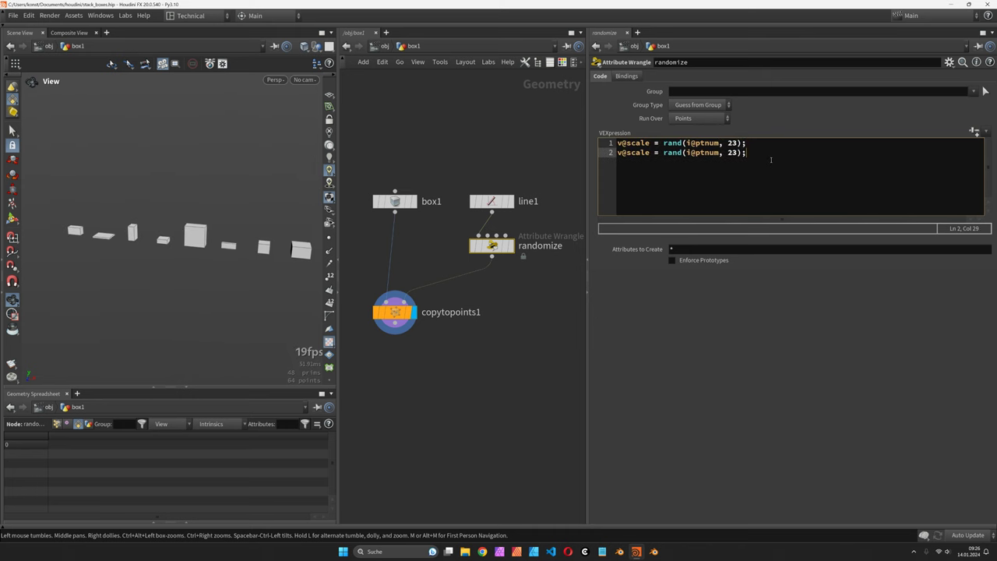
drag(650, 154, 629, 156)
key(BackSpace)
text(Cd)
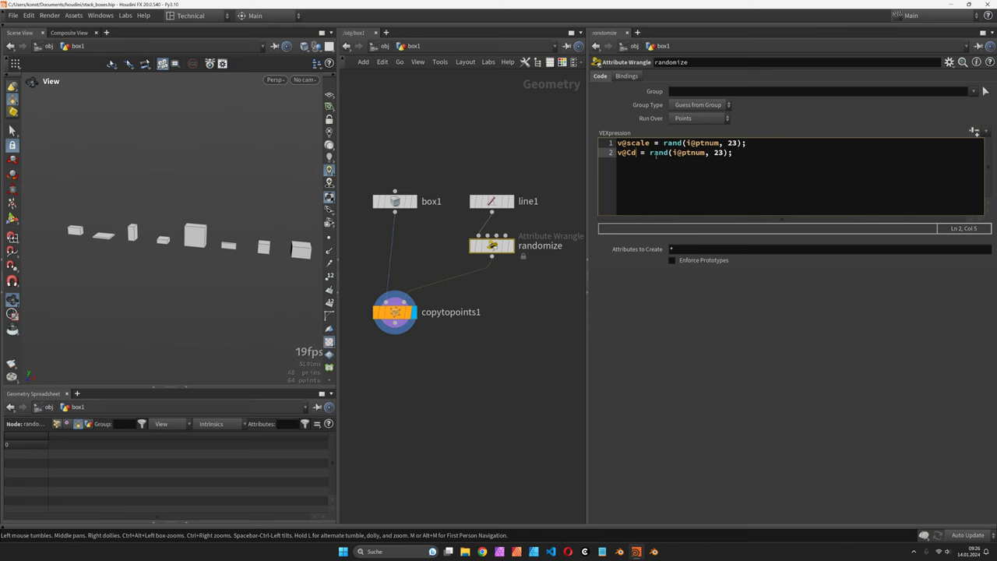
double_click(717, 153)
text(45)
- Add a third code line for random normals: v@N = sample_circle_edge_uniform(rand(i@ptnum, 67));
key(Return)
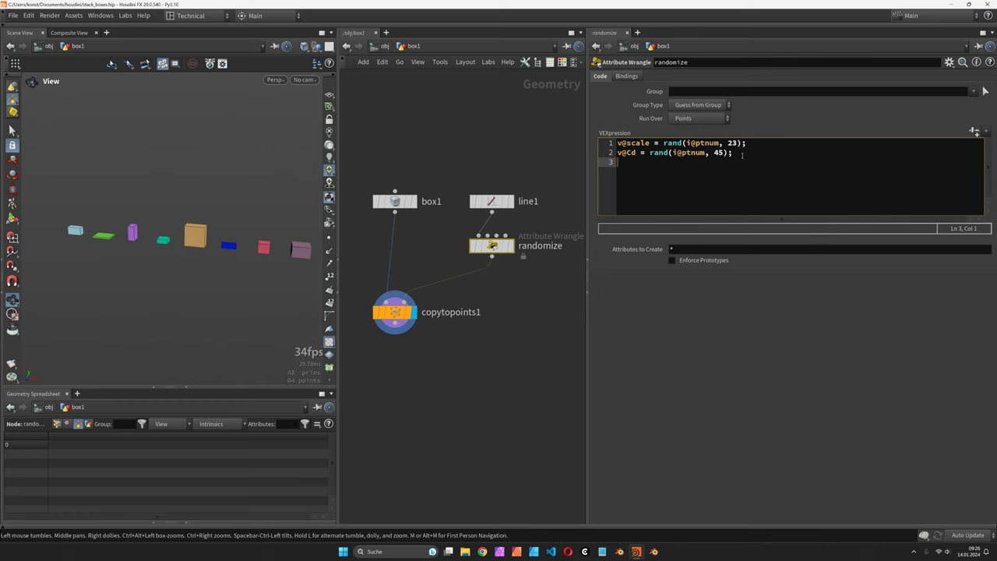
text(v@N = sample_c)
key(Down)
key(Down)
key(Down)
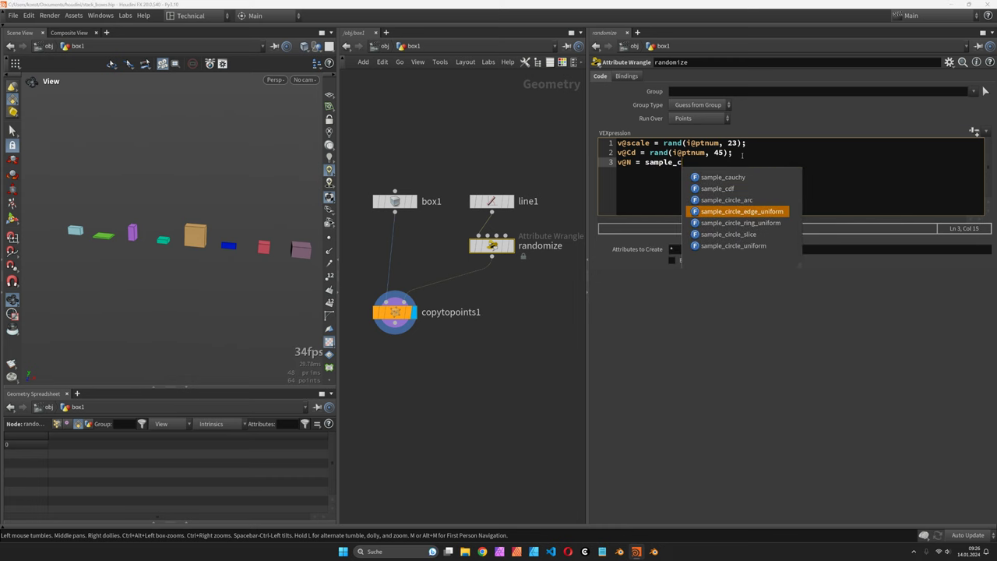
key(Return)
text(()
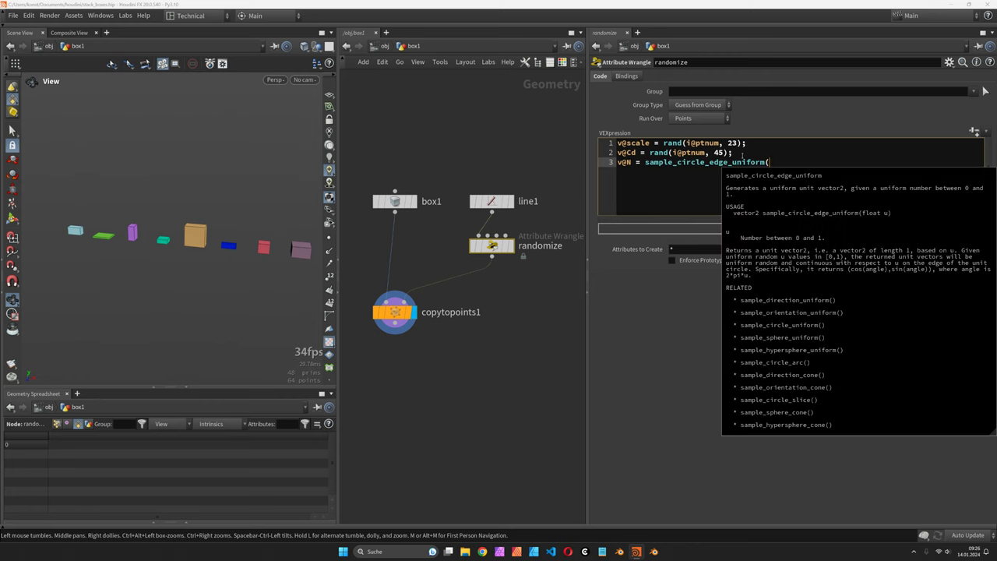
text(rand(i@)
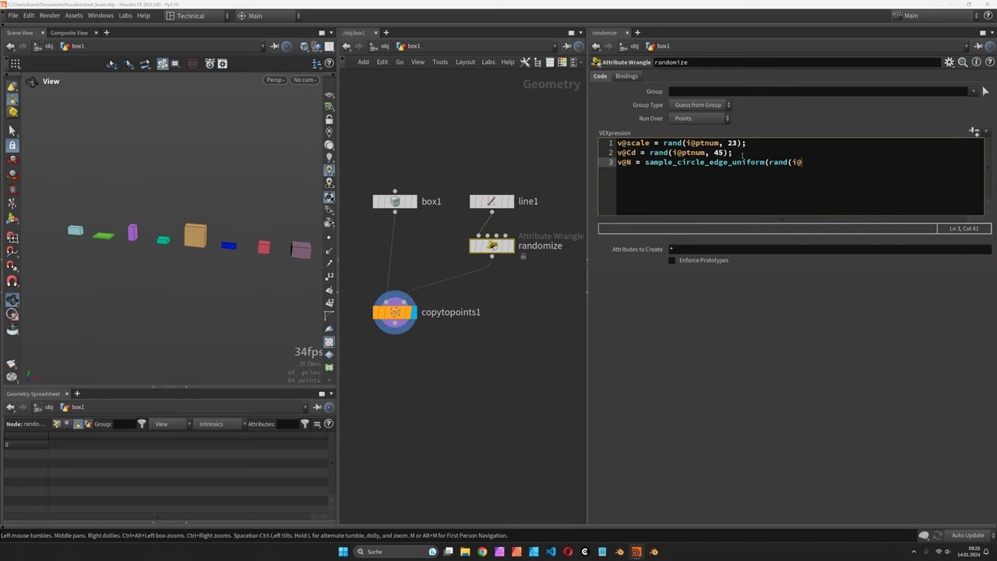
text(ptnum, 67));)
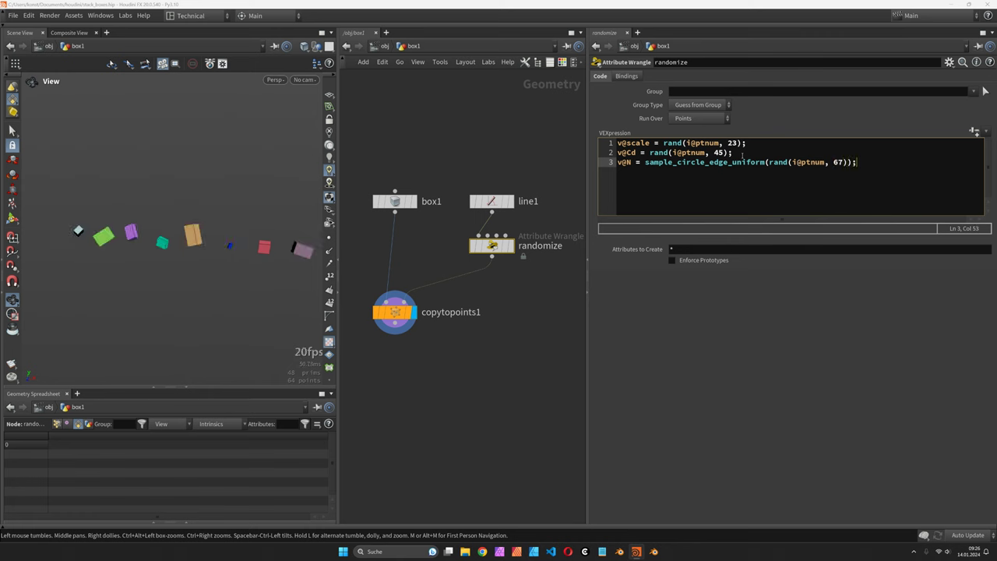
drag(196, 216, 170, 222)
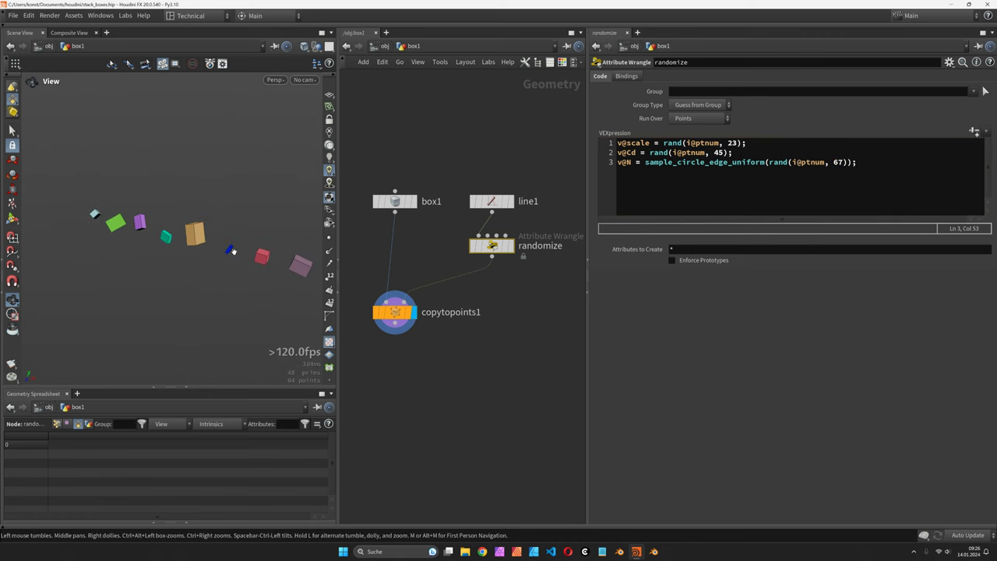
mouse_move(233, 251)
mouse_down()
mouse_move(221, 246)
mouse_move(237, 243)
mouse_up()
click(869, 162)
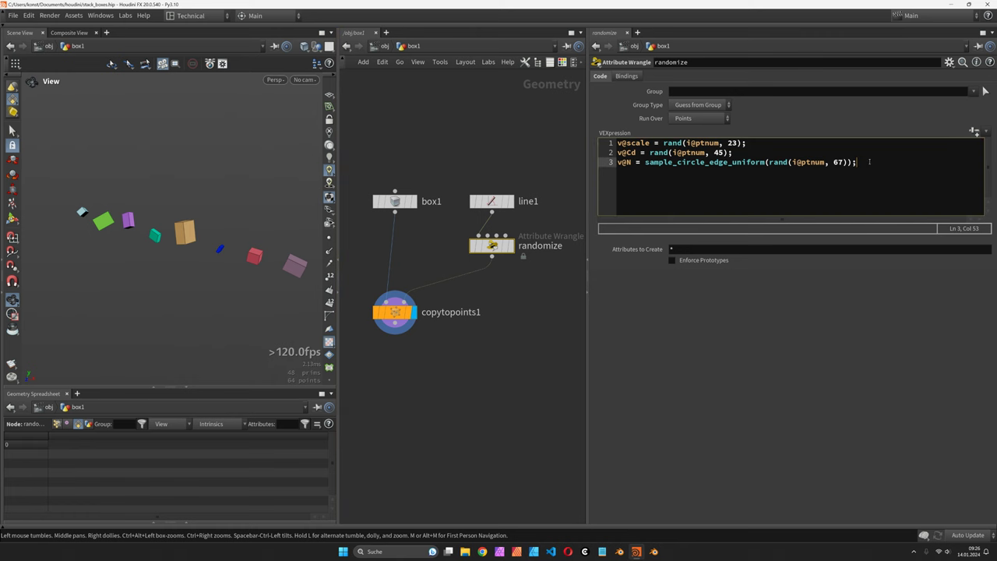
key(Return)
text(v@N)
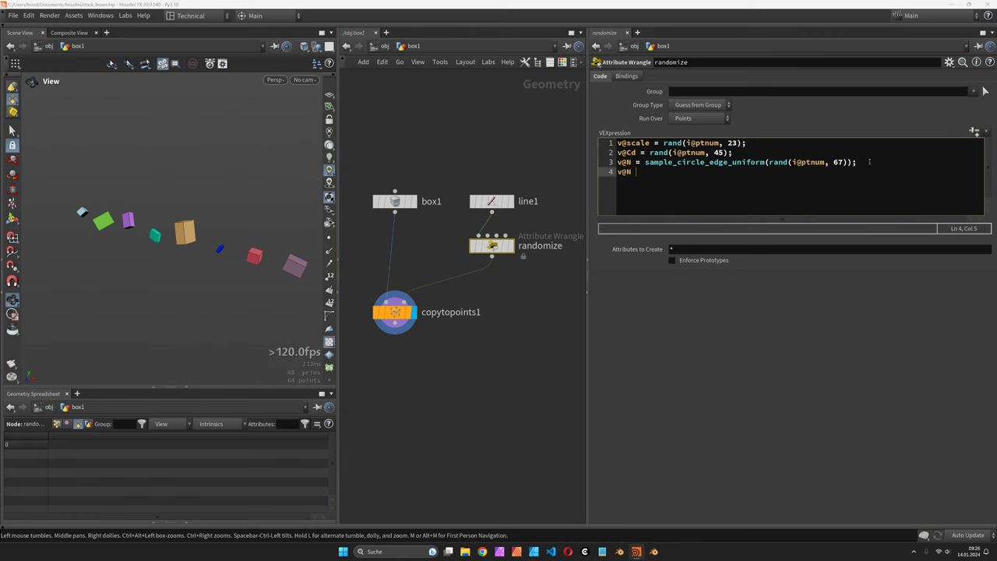
text( = v@N.xzy;)
- Review the return type in the help of sample_circle_edge_uniform and the two code lines that assign v@N
click(770, 162)
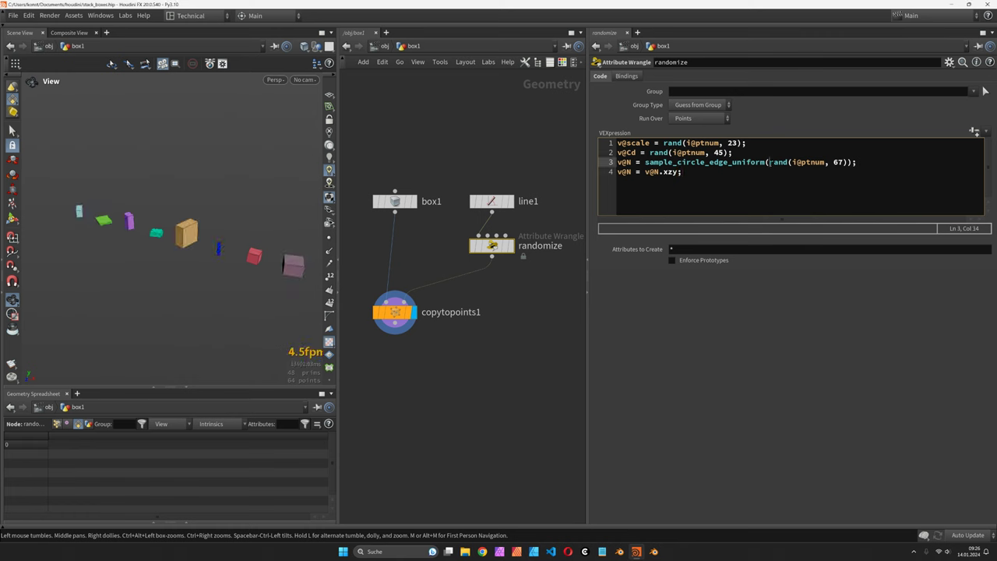
mouse_move(728, 172)
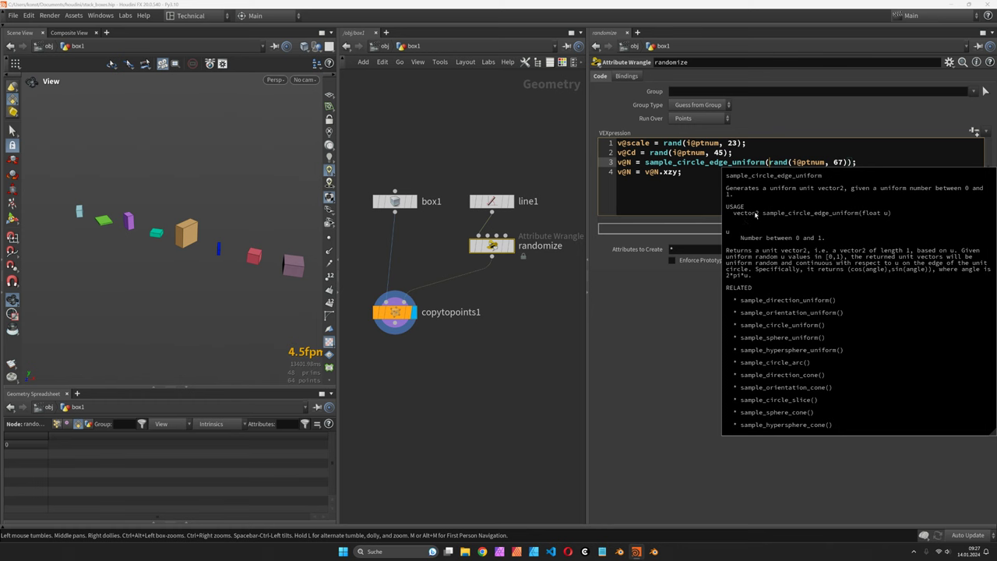
click(681, 172)
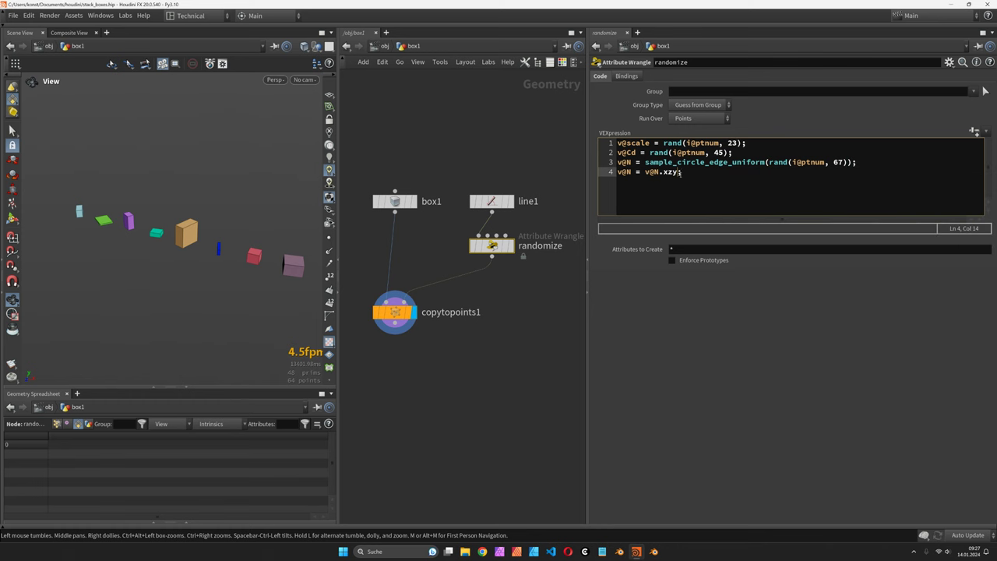
drag(634, 163, 618, 163)
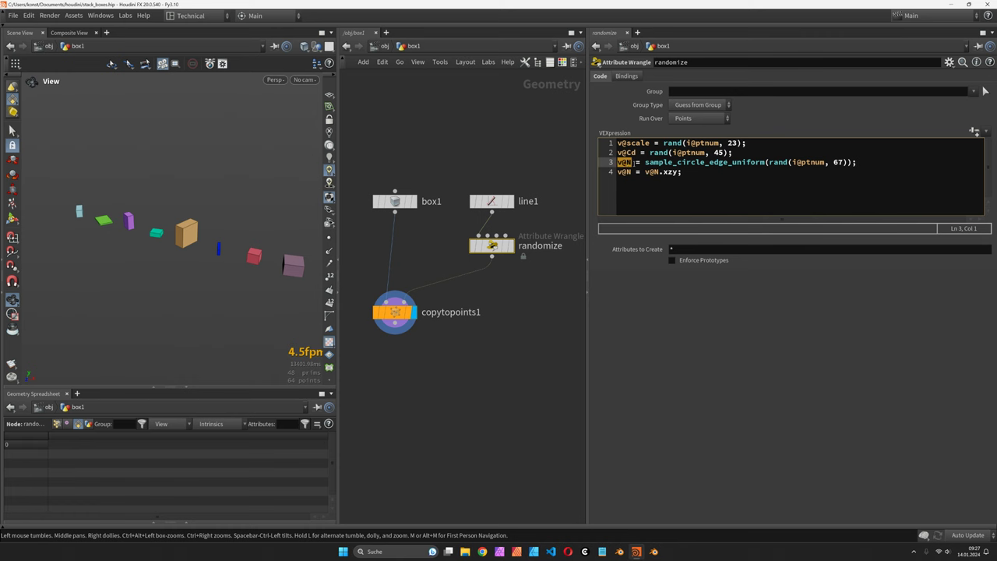
click(679, 172)
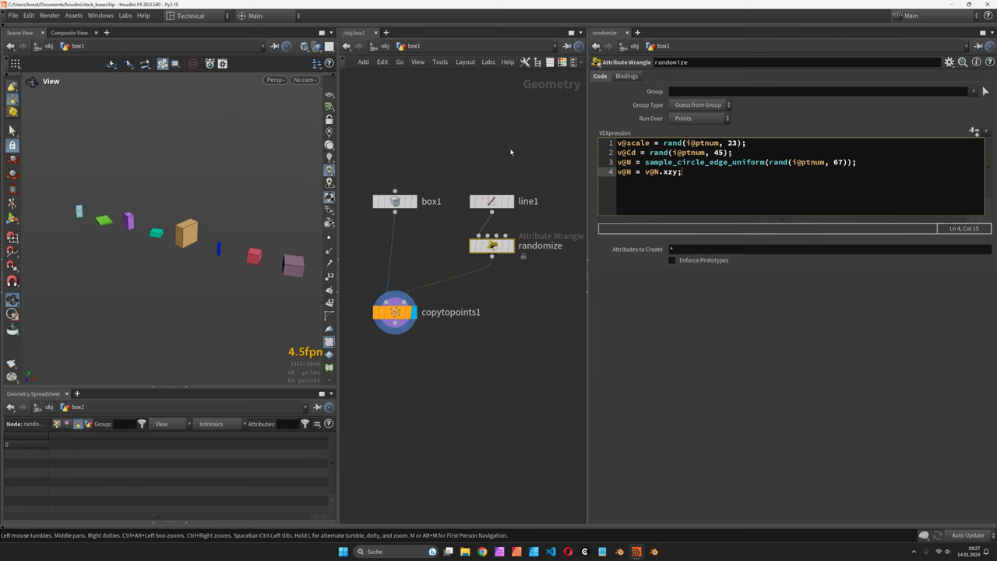
- Add a fifth line to the randomize wrangle that sets the up vector: v@up = {0,1,0};
click(699, 179)
key(Return)
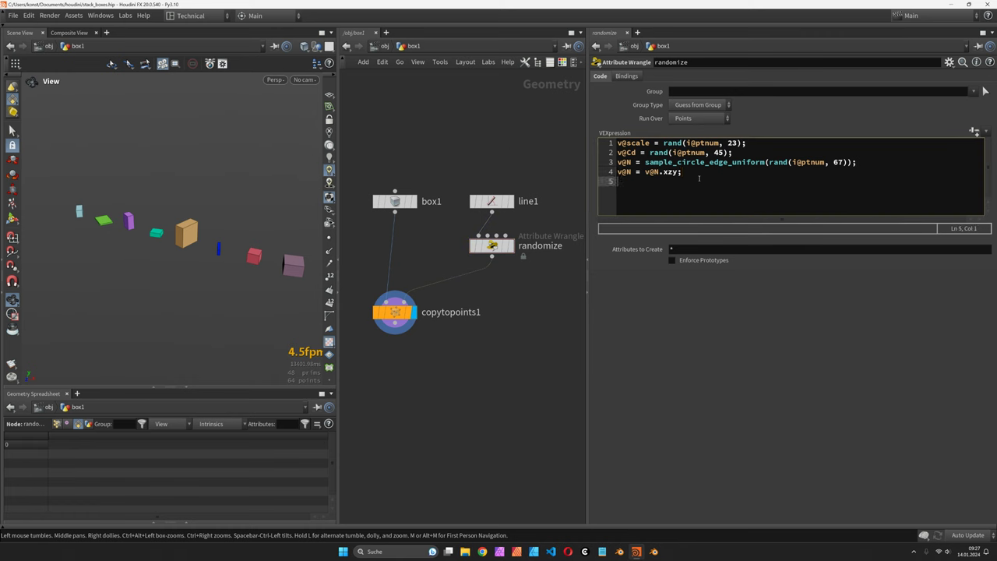
text(v@up = )
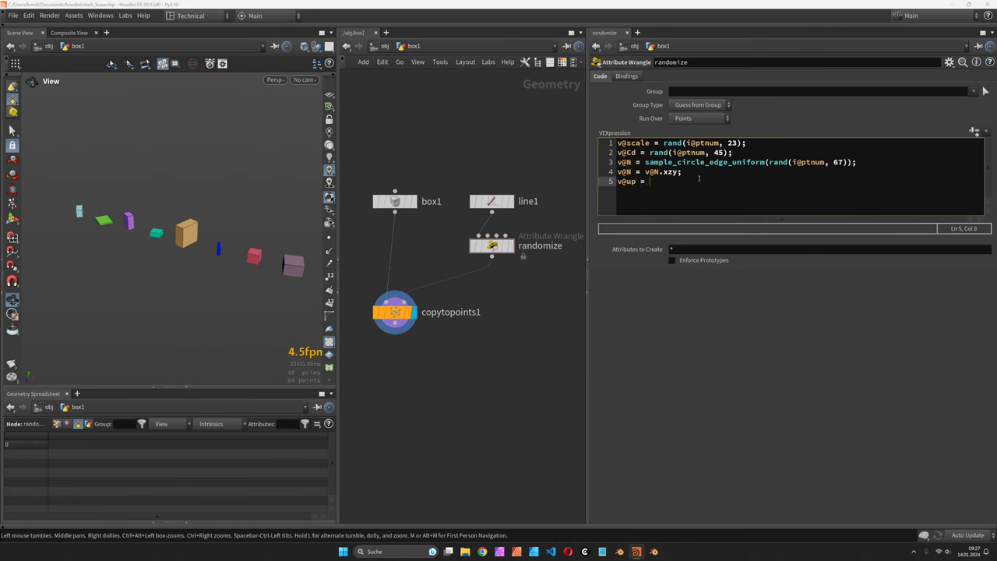
text({};)
key(Left)
key(Left)
text(0,1,0)
key(Return)
key(Return)
text(f)
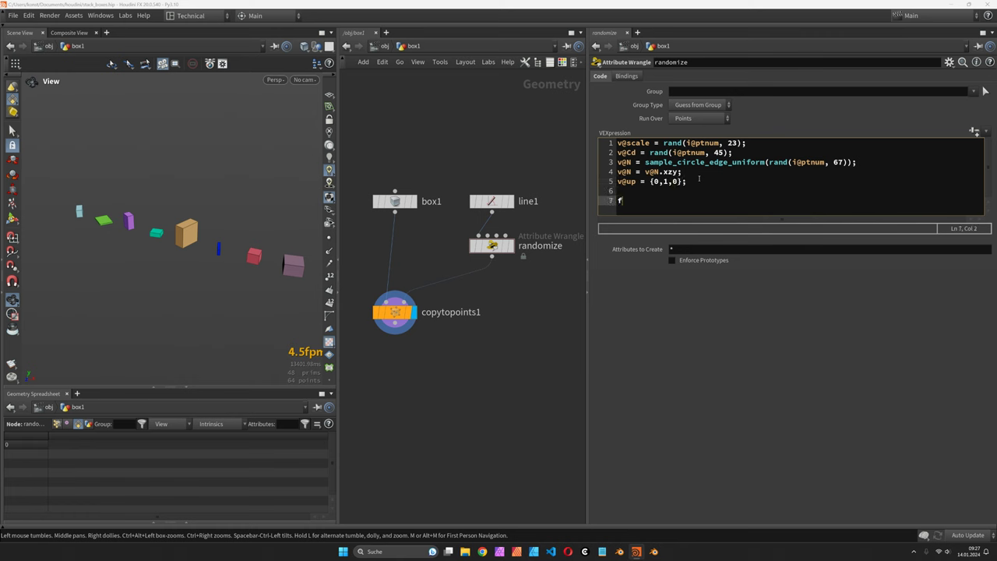
text(@height = v@scale.y;)
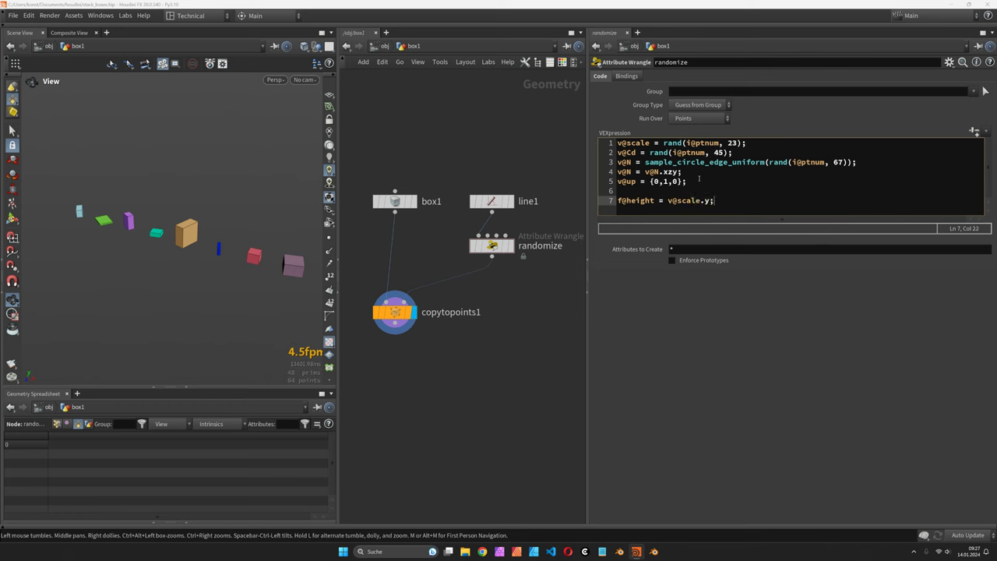
drag(746, 142, 623, 142)
click(643, 200)
click(703, 201)
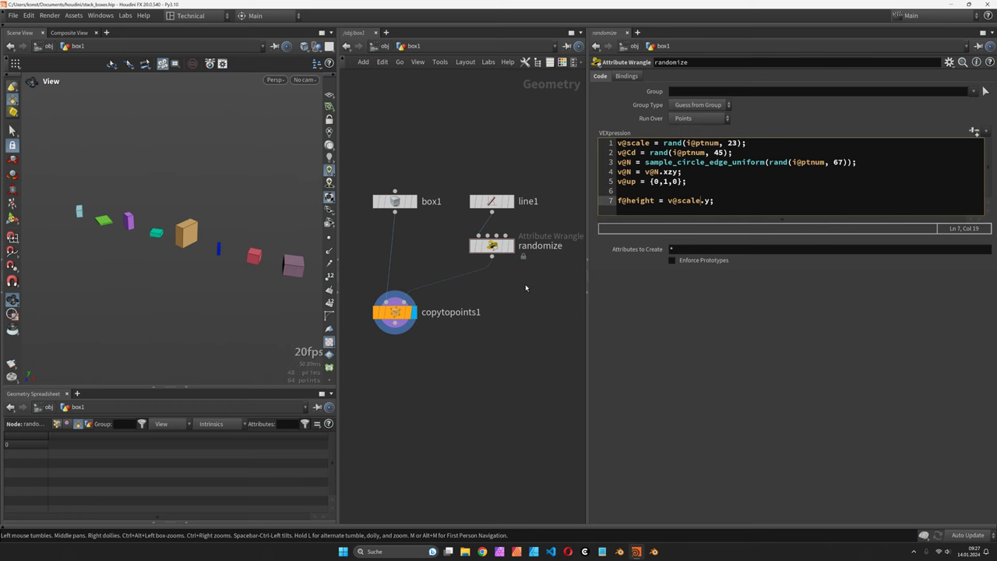
- Insert an Attribute Promote node between randomize and copytopoints1, moving copytopoints1 down to make room
drag(395, 312, 395, 343)
key(Tab)
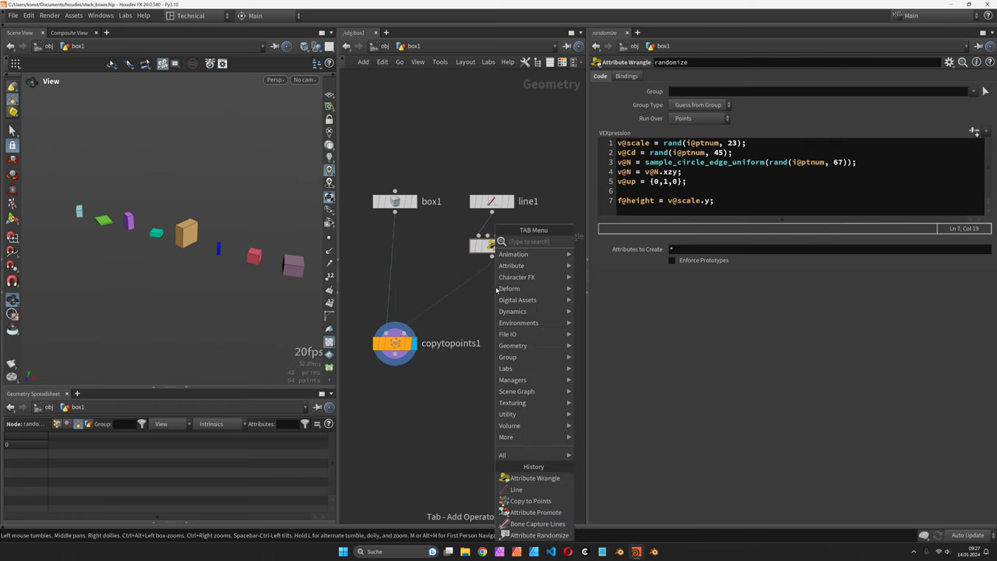
text(promote)
key(Return)
click(493, 287)
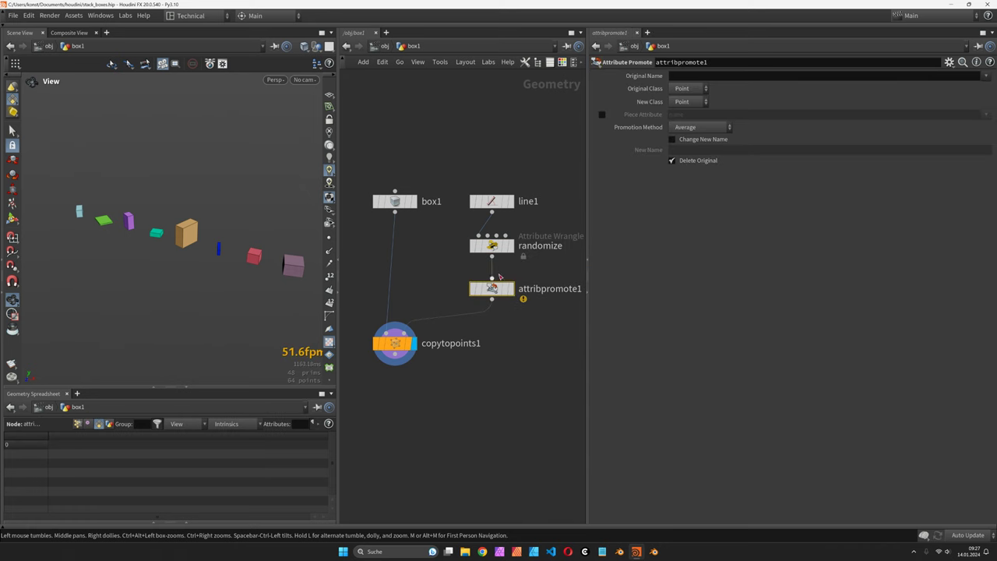
- Promote the height attribute from Point to Primitive class and display the attribpromote1 node to inspect its value
click(986, 76)
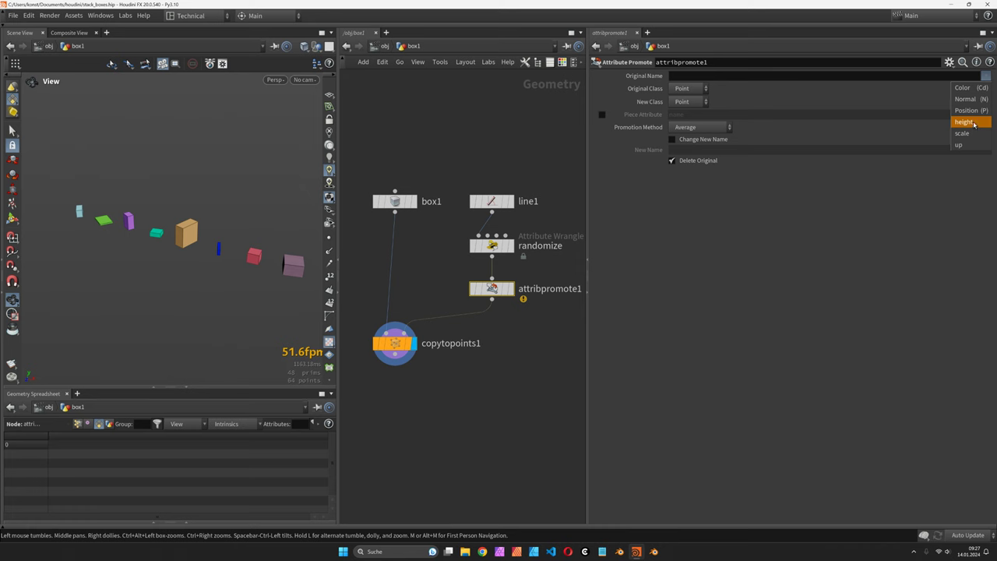
click(974, 123)
click(692, 103)
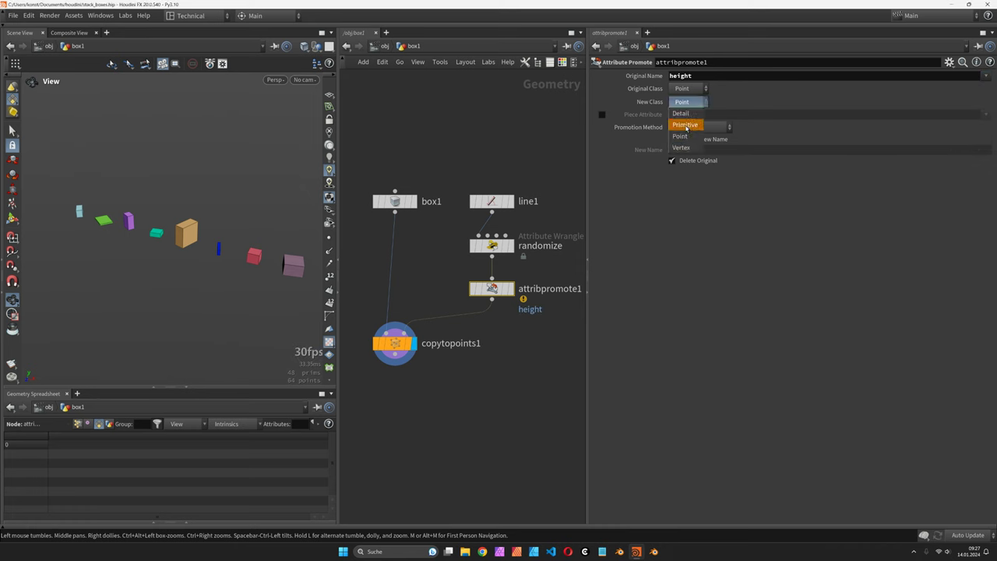
click(690, 125)
click(511, 288)
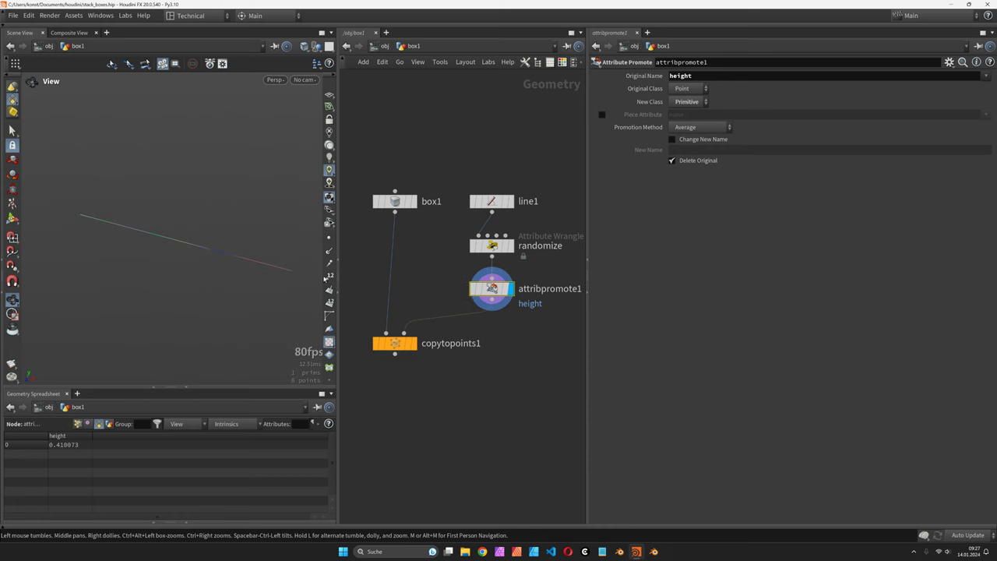
drag(229, 312, 187, 361)
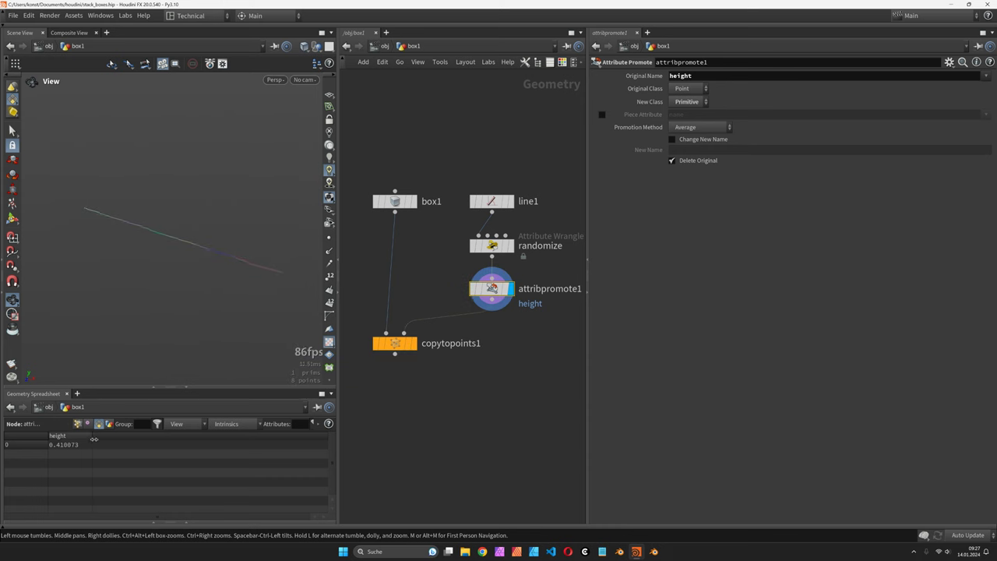
drag(96, 438, 244, 439)
- Set the promotion method to Array of All and widen the spreadsheet's height column
click(697, 127)
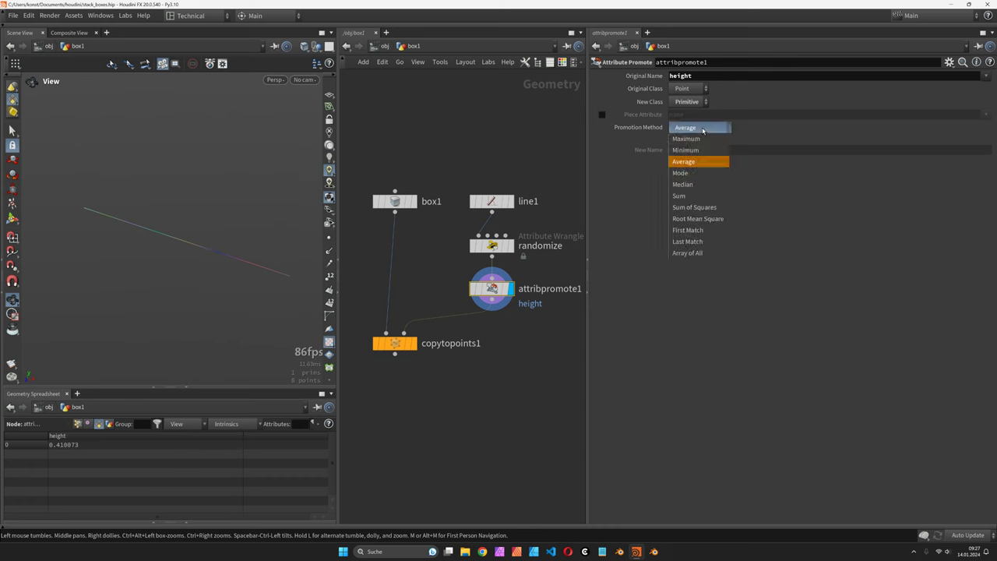
click(697, 255)
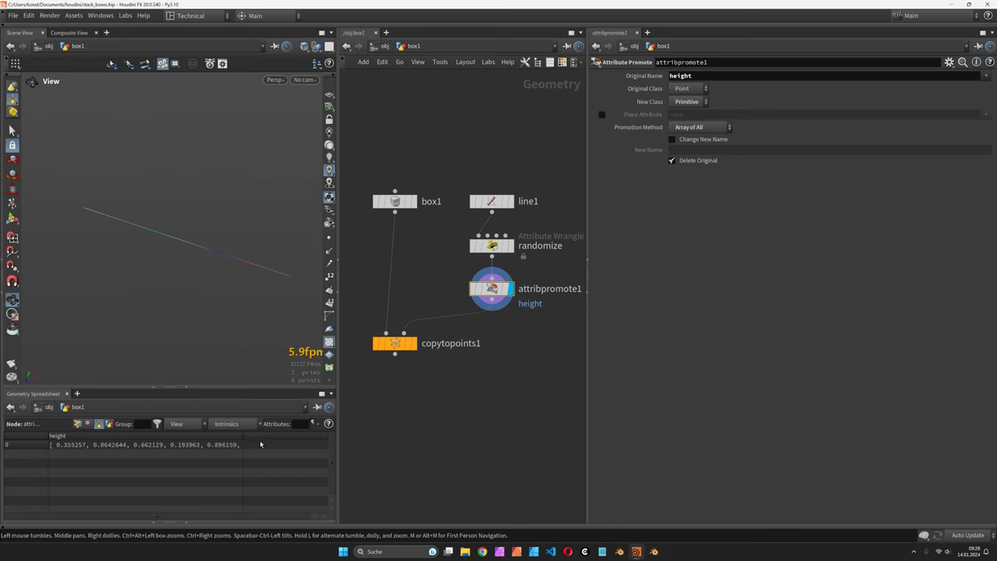
drag(245, 441, 274, 440)
- Insert an Attribute Wrangle between attribpromote1 and copytopoints1 and name it accumulate
drag(395, 343, 395, 371)
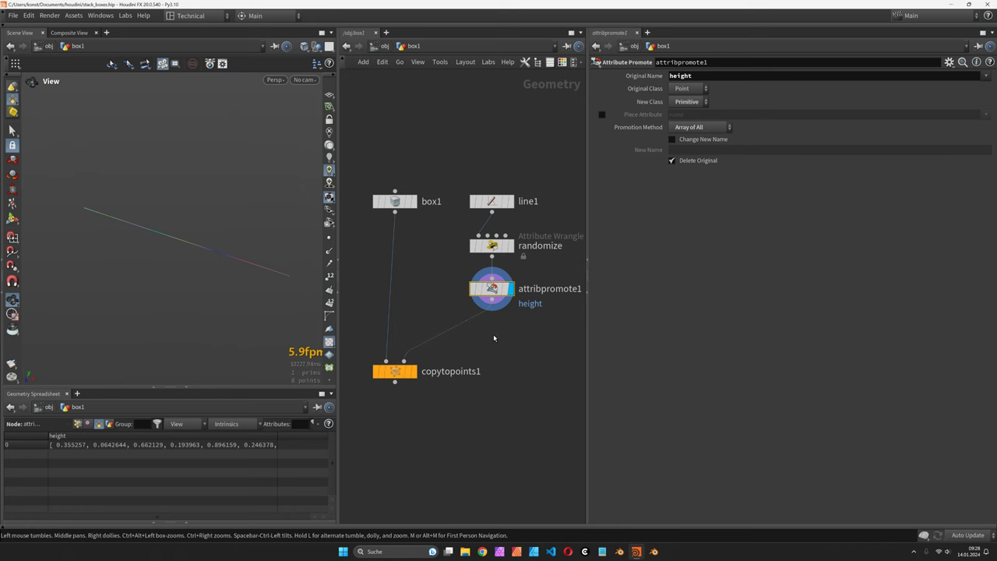
key(Tab)
text(wrangle)
key(Return)
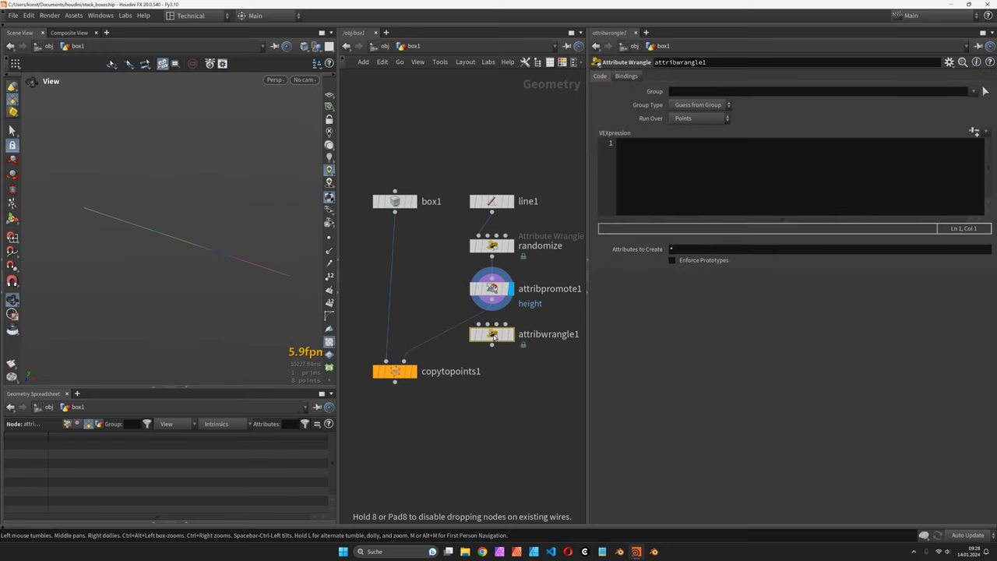
click(498, 335)
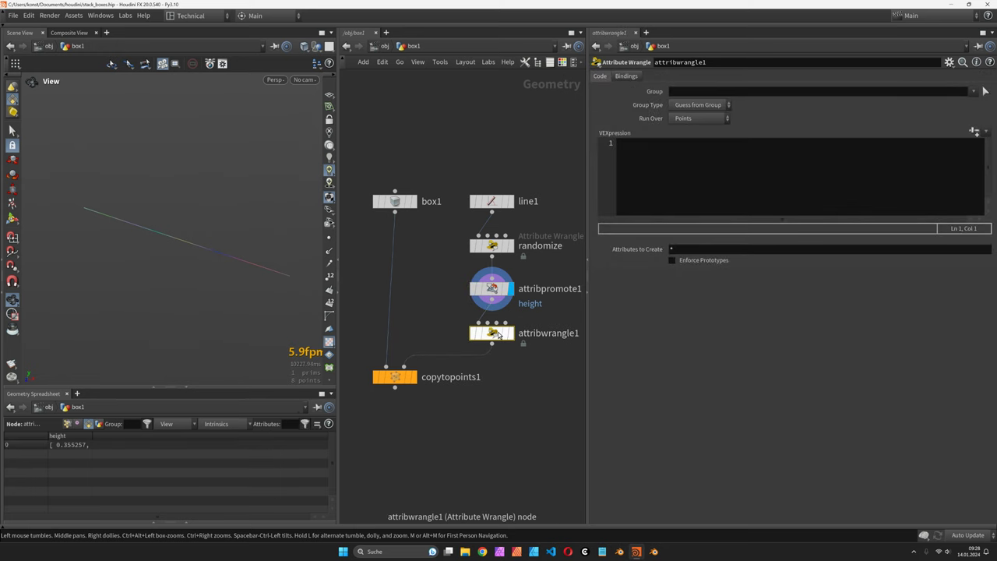
key(F2)
text(accumu)
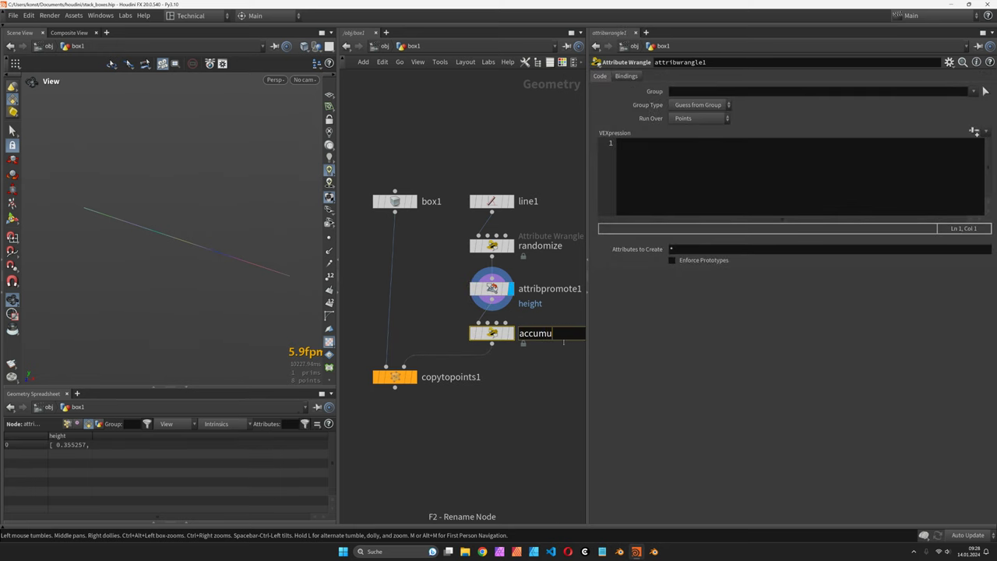
text(late)
key(Return)
- Read the height array into a variable in the accumulate code: float h[] = prim(0, 'height', i@primnum);
click(692, 179)
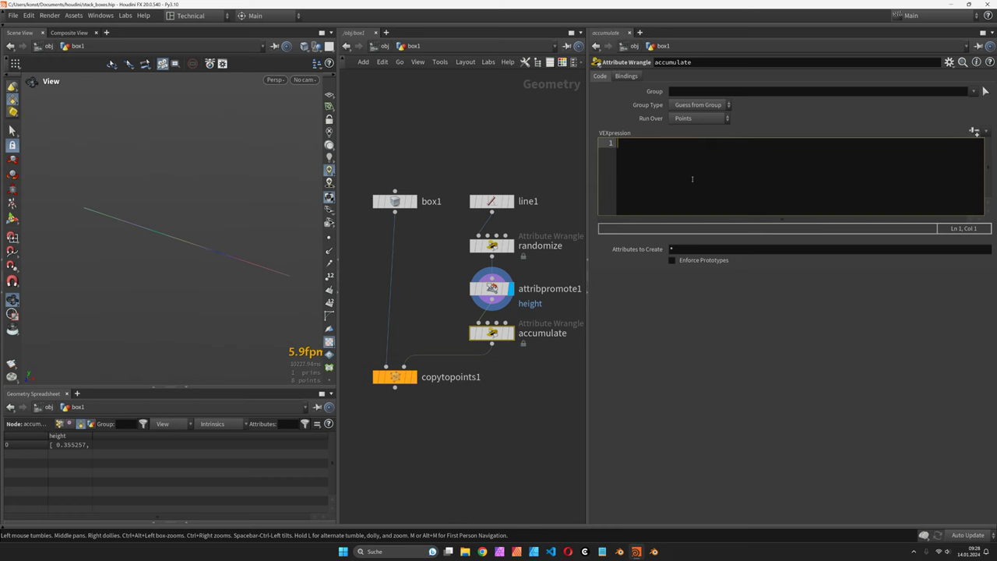
text(float h)
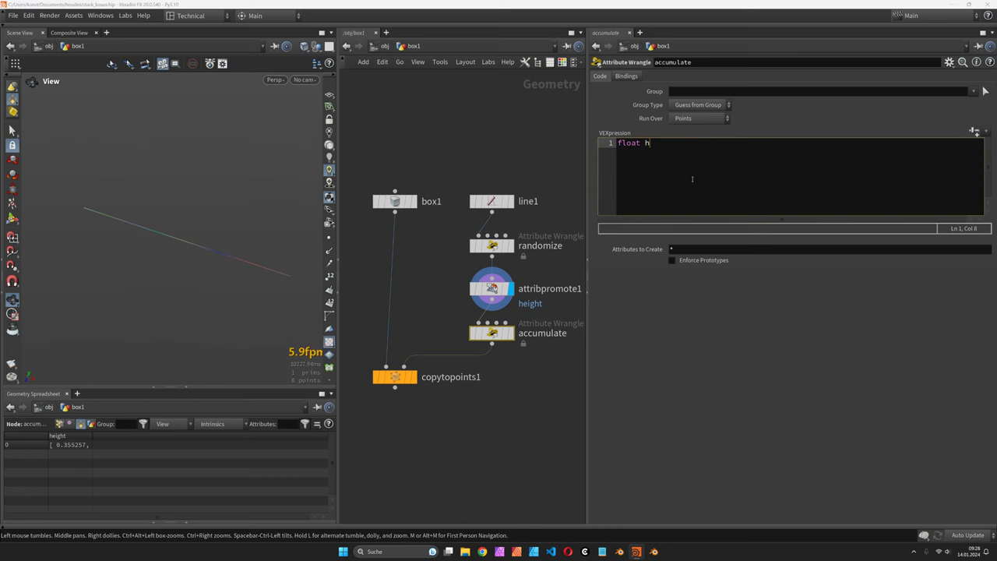
text([] = prim(0, 'height', i@primn)
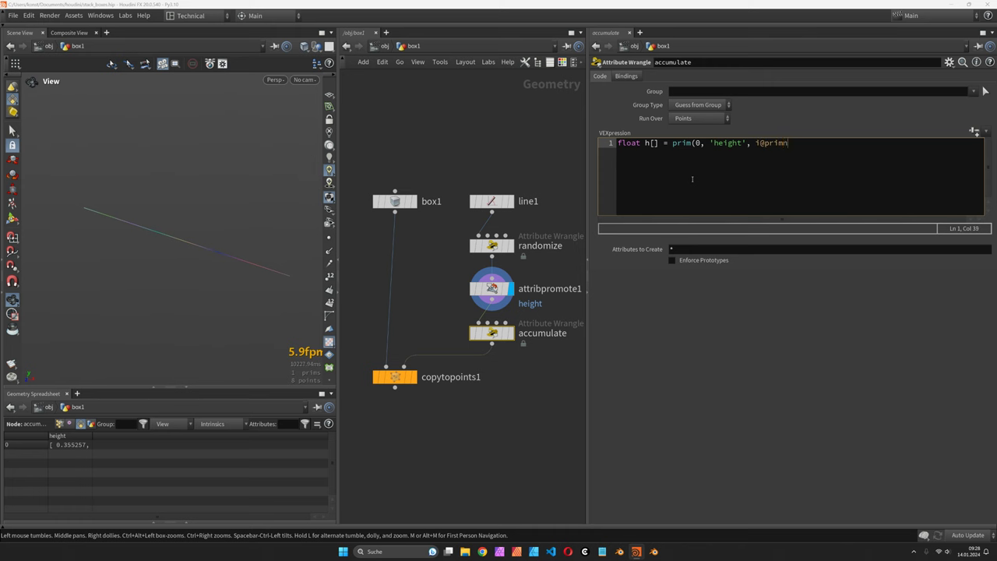
text(um);)
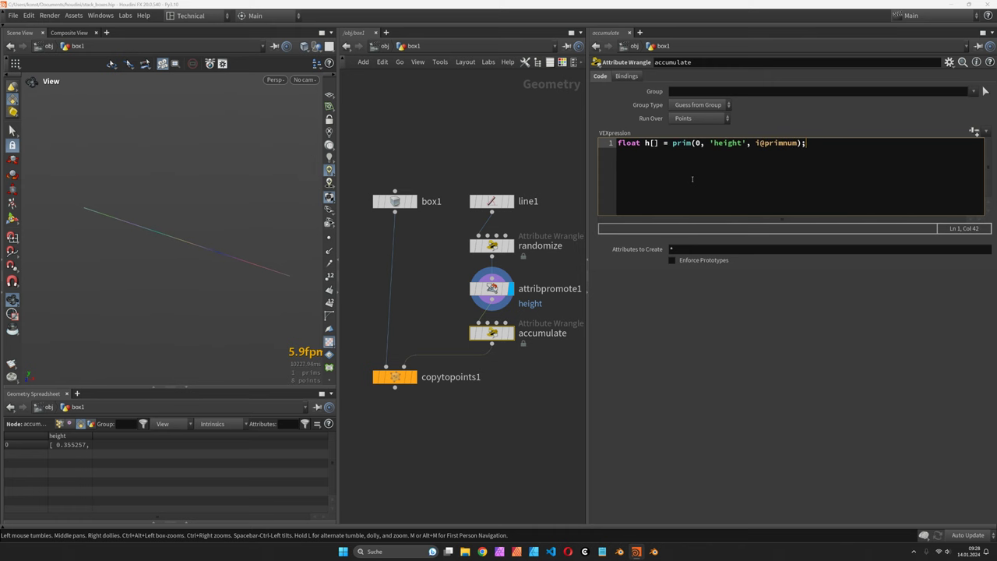
key(Return)
key(Return)
text(v@P.y)
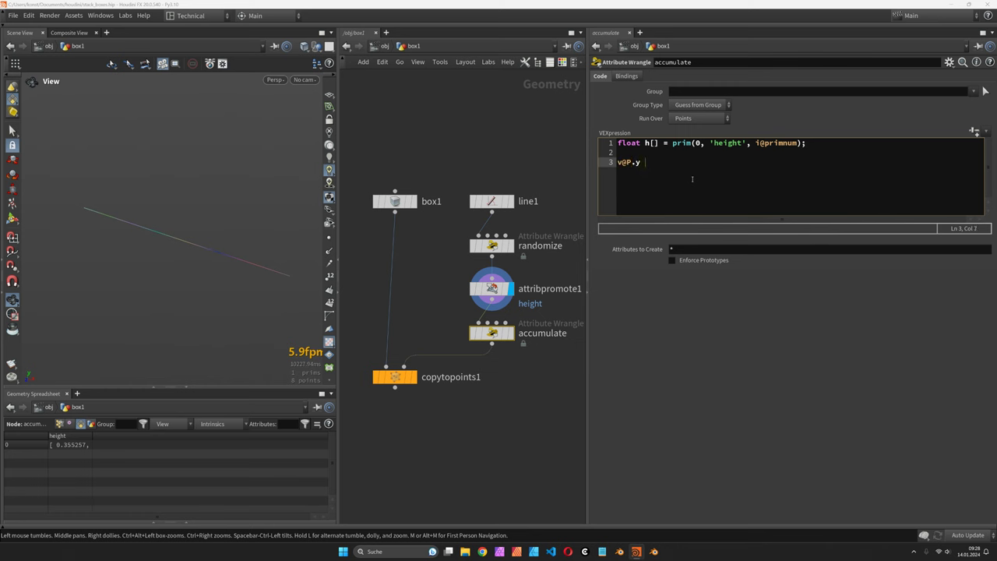
text( = h[];)
key(Left)
key(Left)
text(0)
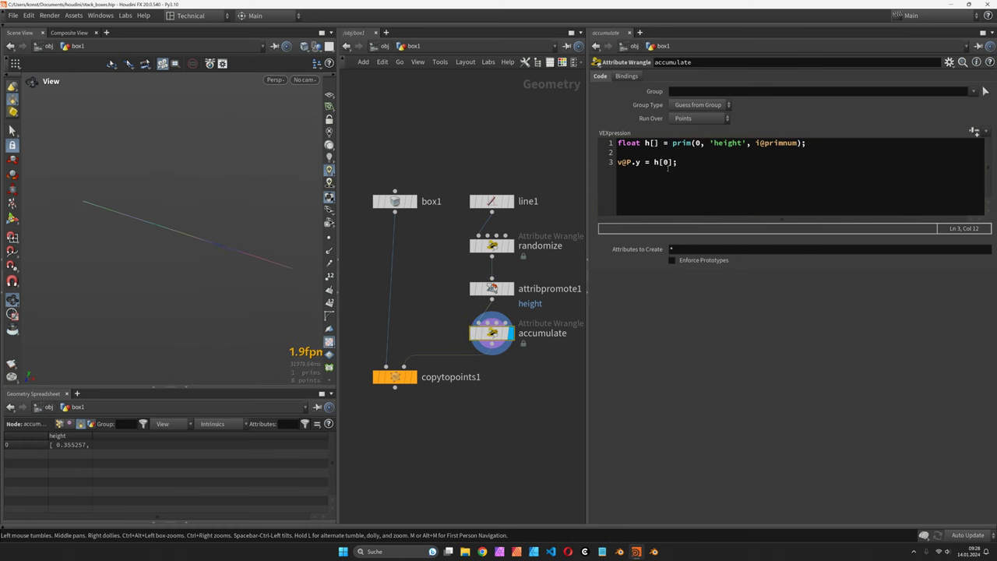
key(BackSpace)
text(1)
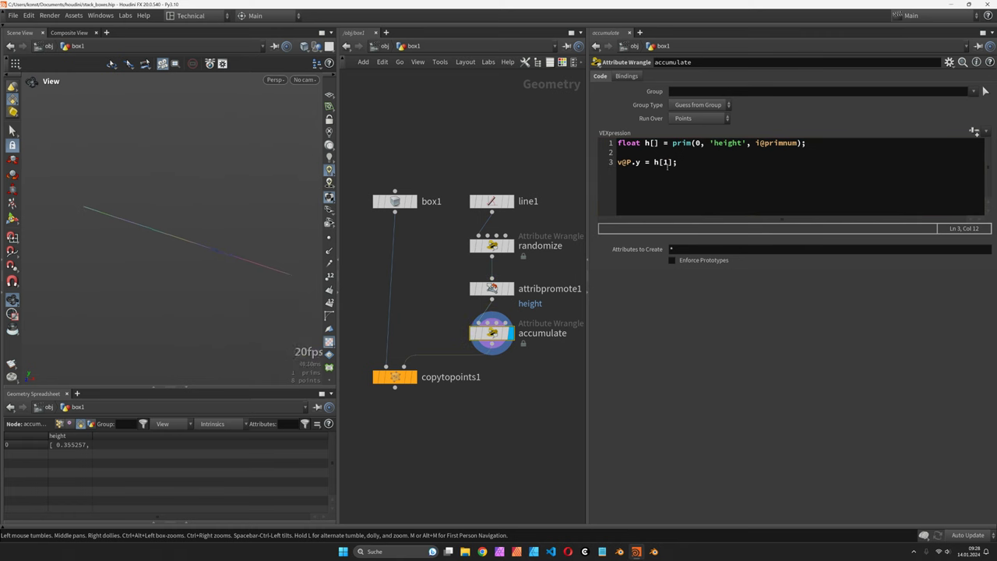
key(BackSpace)
text(2)
double_click(91, 435)
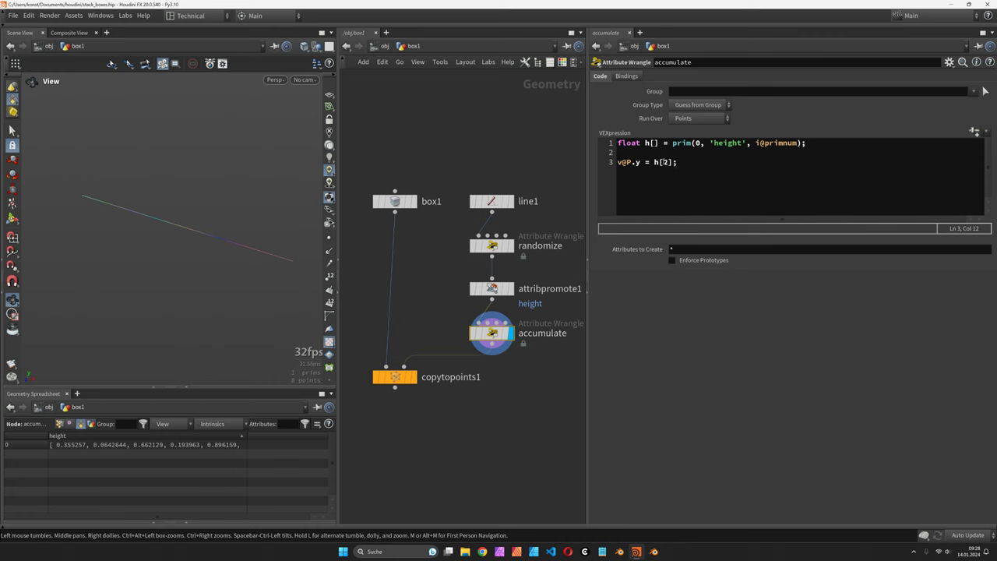
- Replace the array index with a slice up to the current point: h[0:i@ptnum]
double_click(667, 162)
text(0)
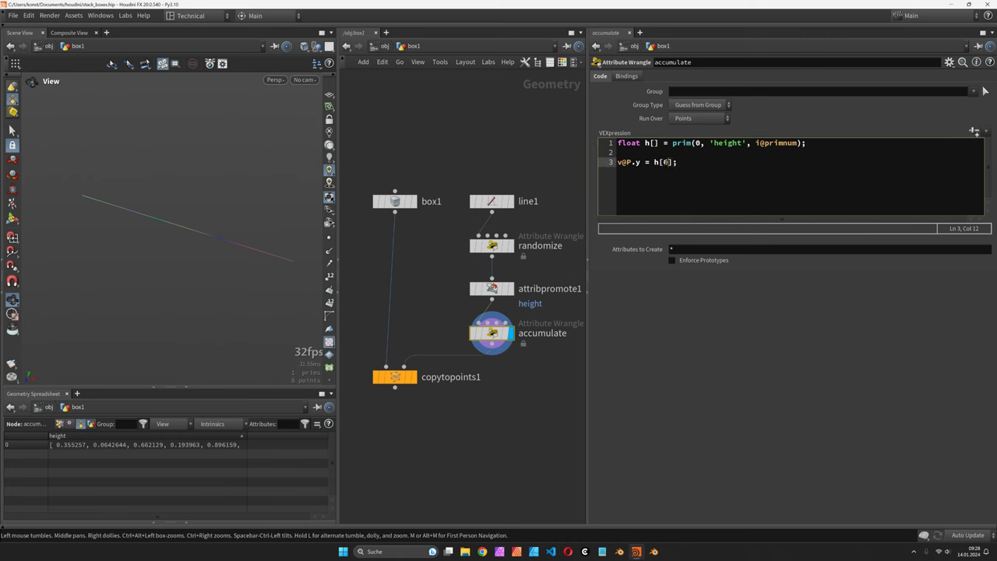
text(:)
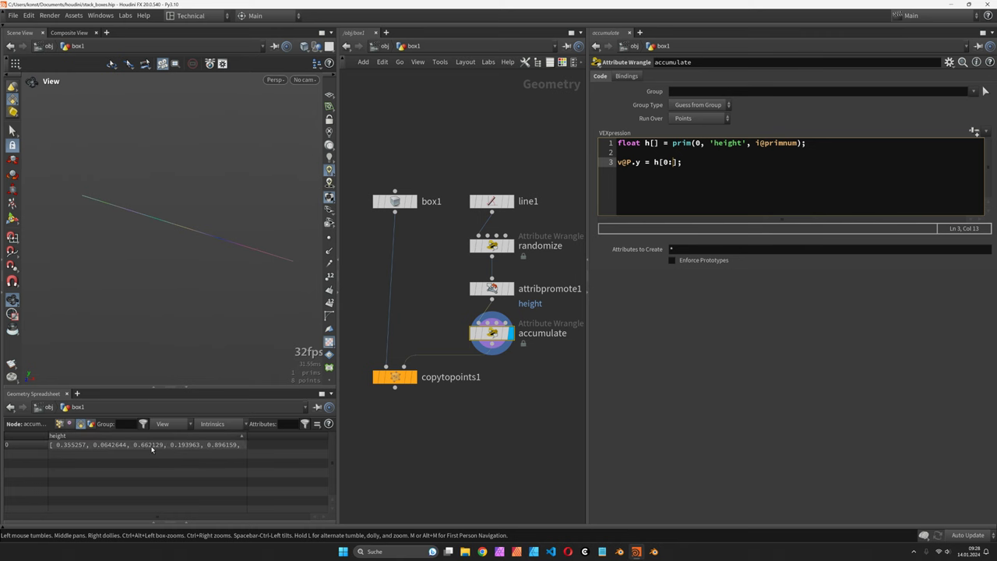
text(i@)
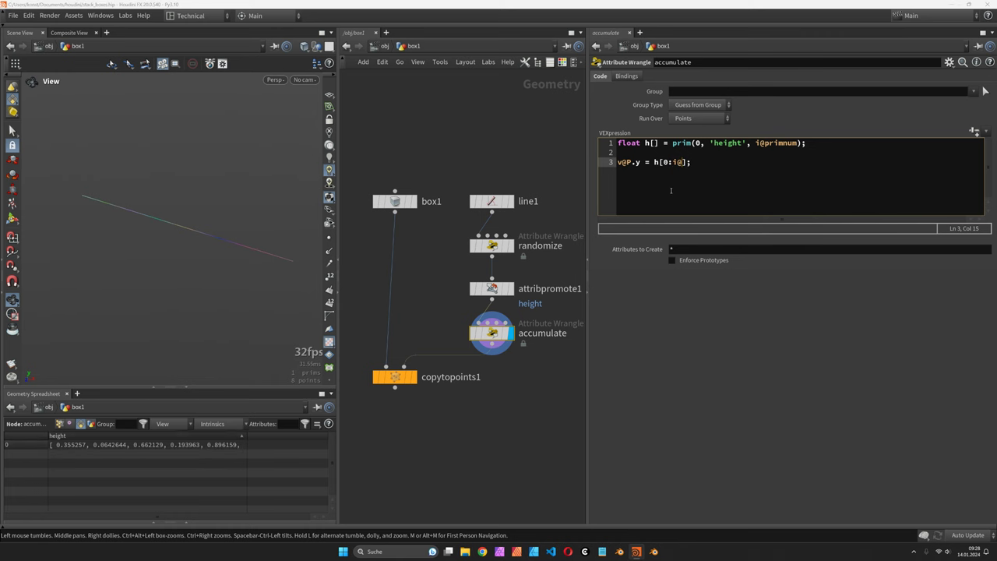
text(ptnum)
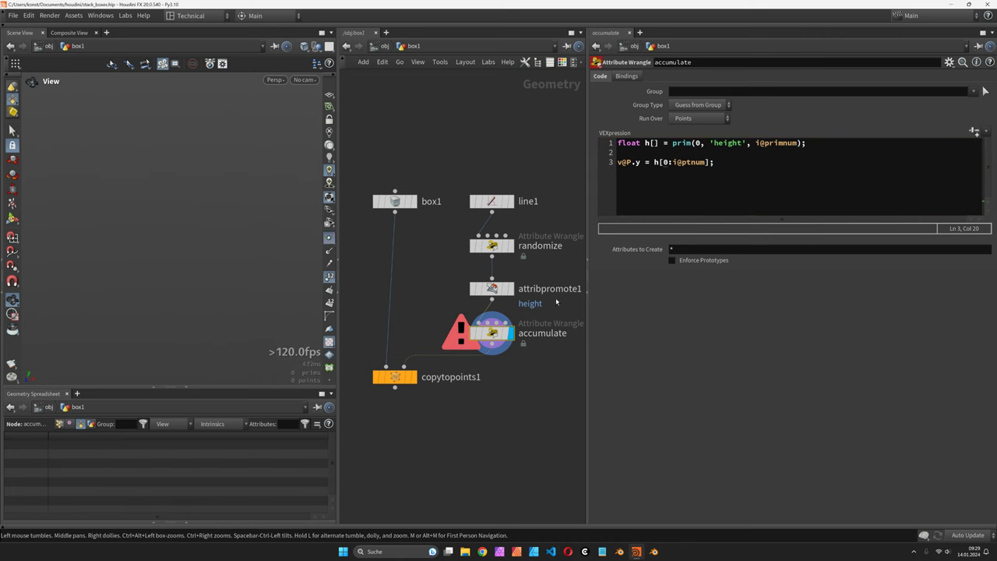
- Display attribpromote1 to check the line's point numbers, and return to the accumulate node
click(511, 289)
click(492, 288)
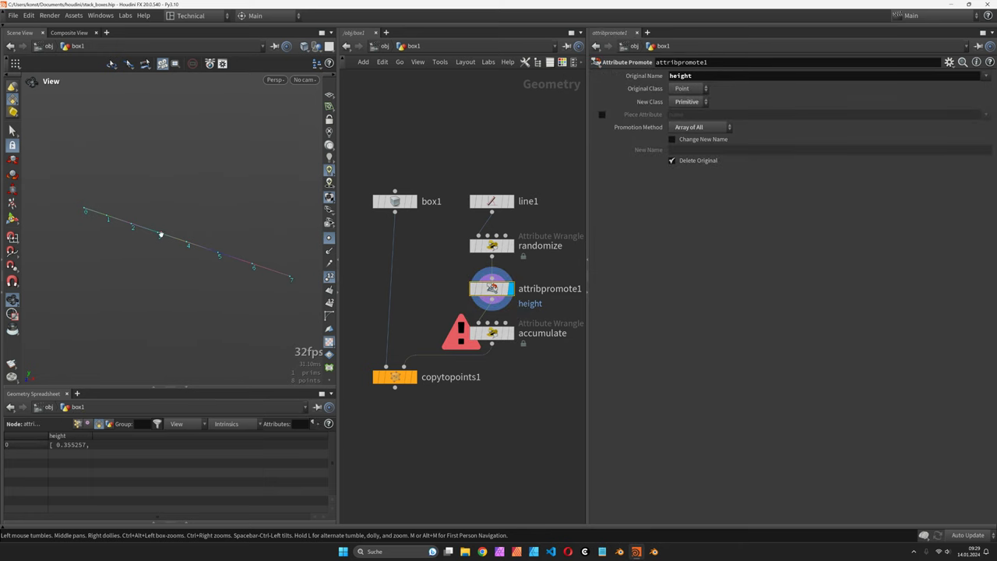
click(512, 332)
click(492, 332)
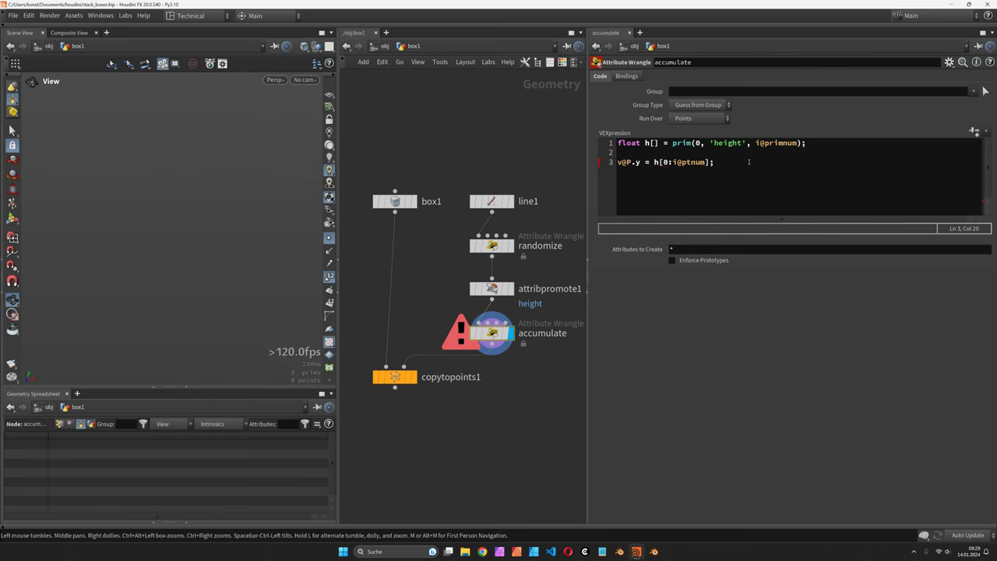
click(663, 162)
click(705, 162)
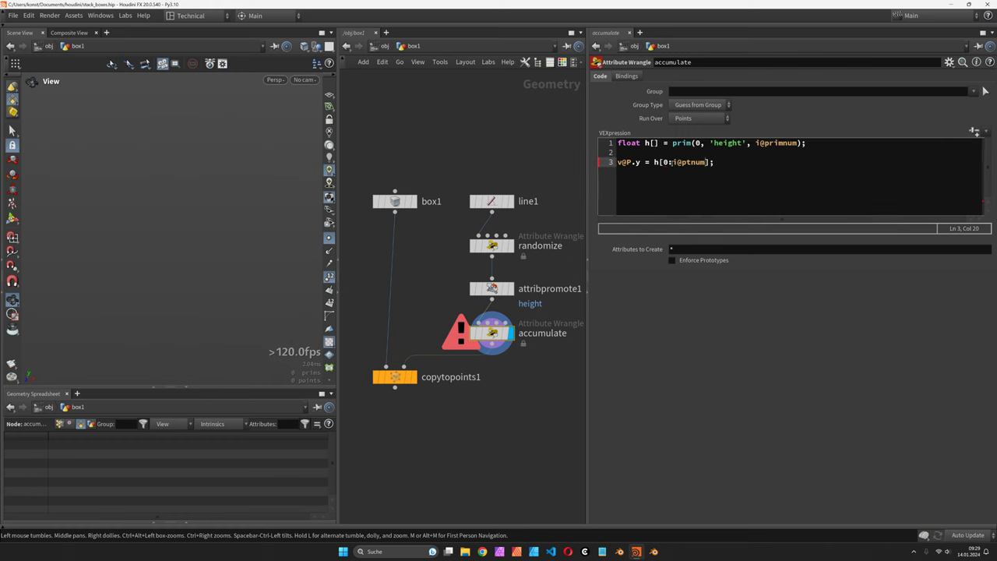
click(654, 162)
text(sum()
click(690, 162)
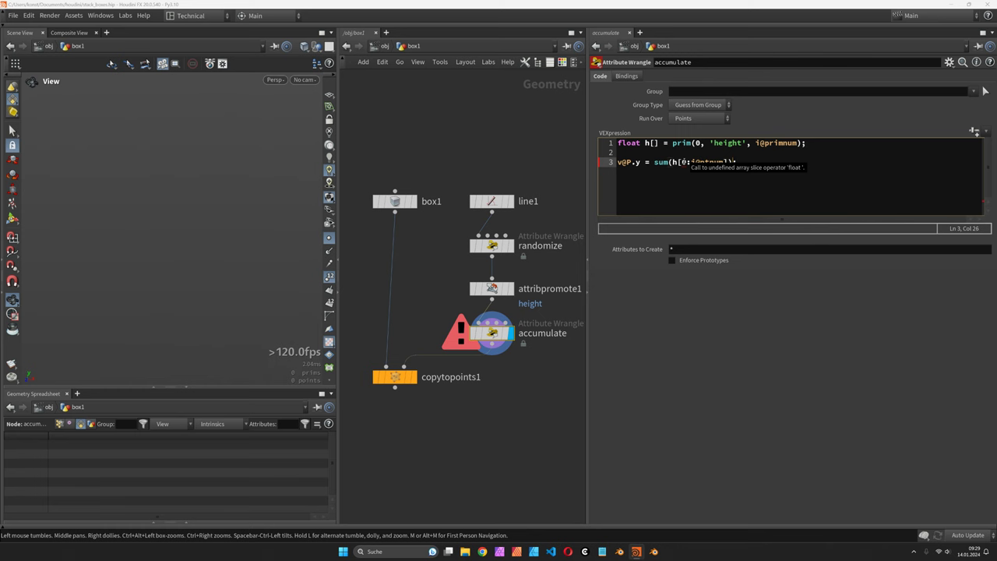
click(803, 327)
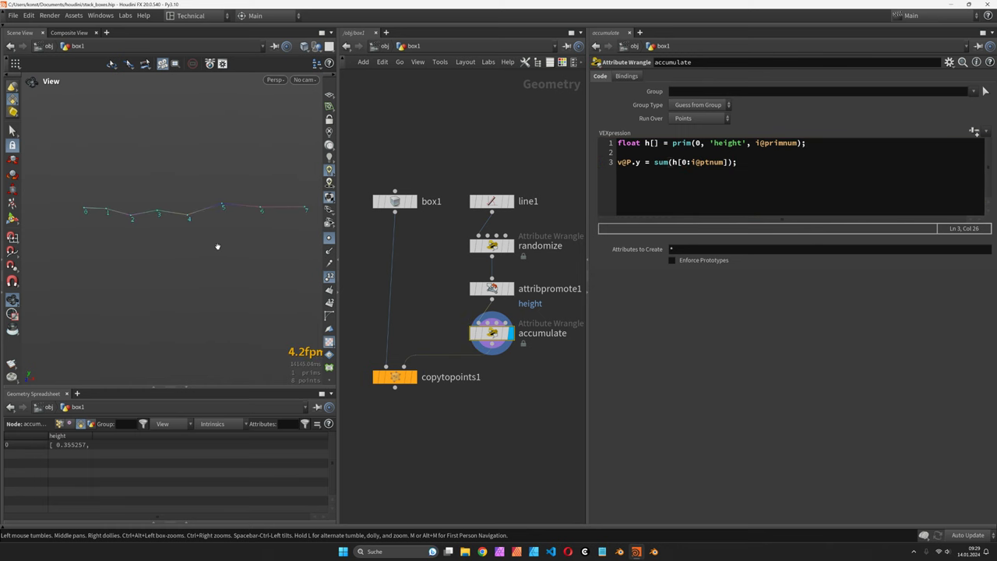
- Check the stepped line from the front, display copytopoints1, and turn off the point numbers and point markers
key(space+3)
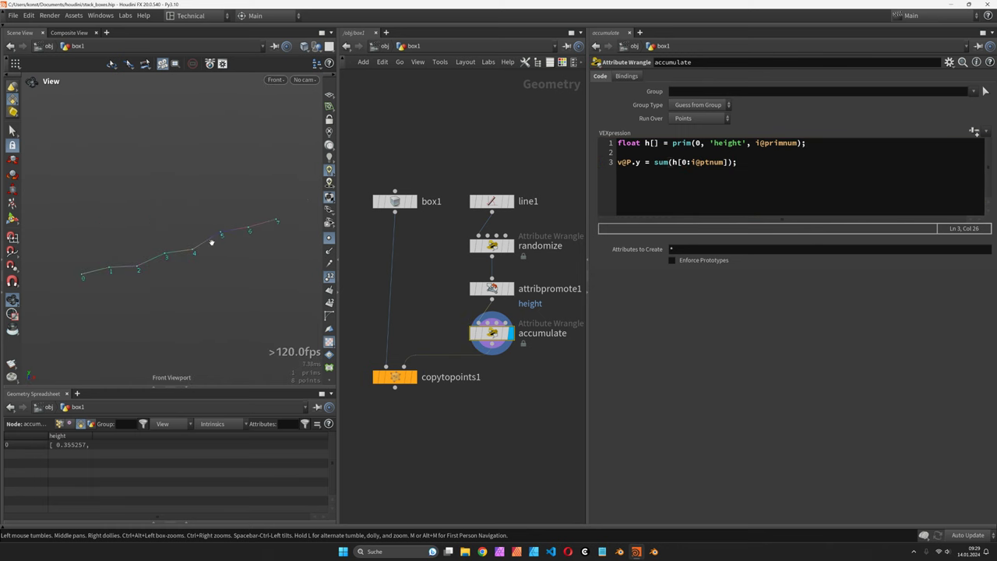
click(414, 377)
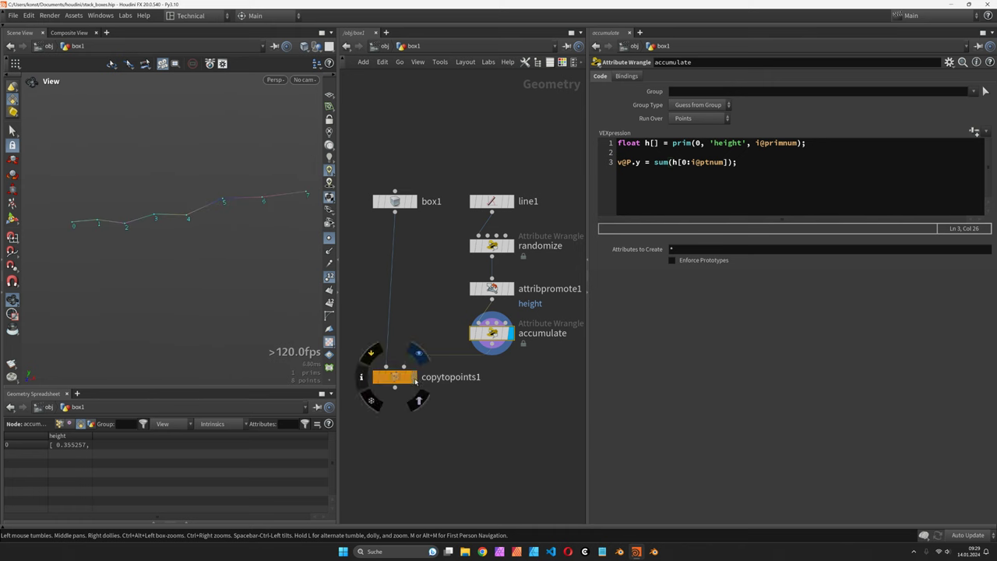
click(330, 279)
click(329, 238)
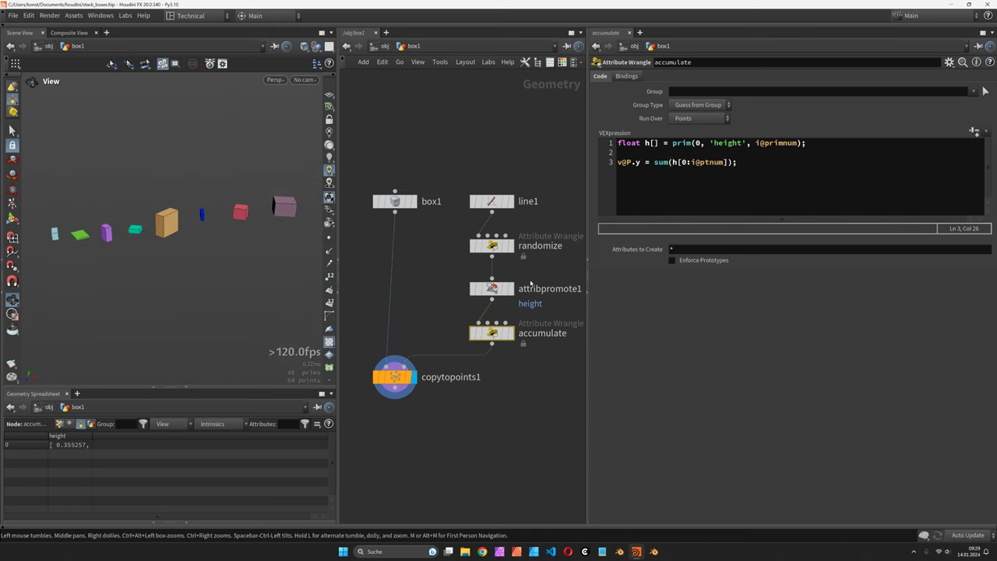
- Select the line1 node and reduce the line's length
click(494, 203)
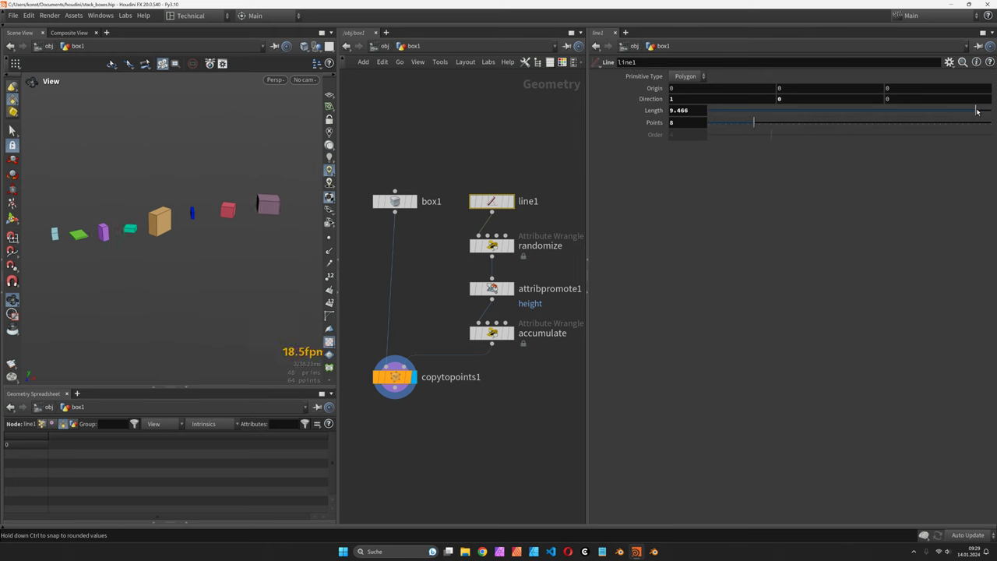